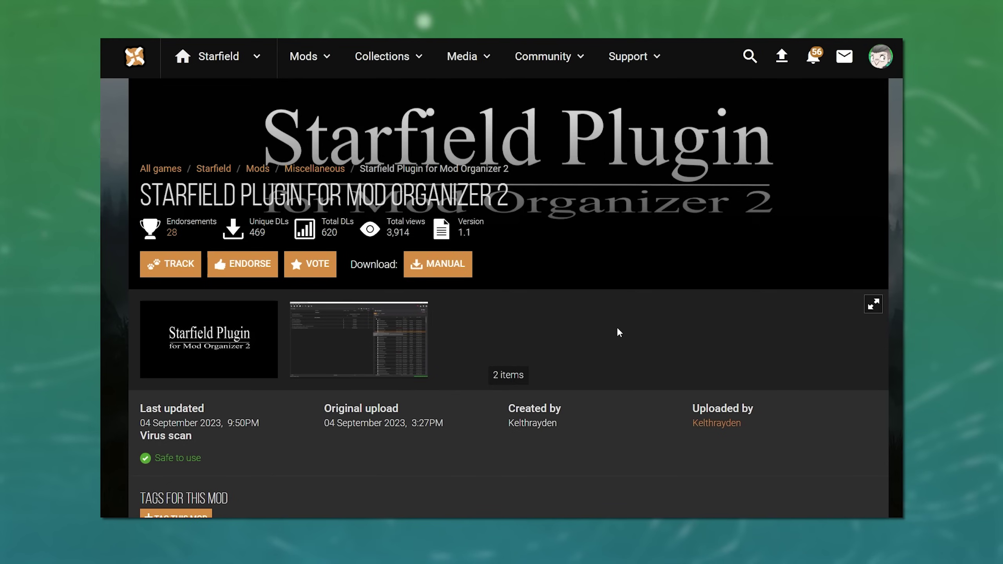
Open the file list of the Starfield Plugin for Mod Organizer 2 mod page and look through its main files
scroll(619, 331, "down", 6)
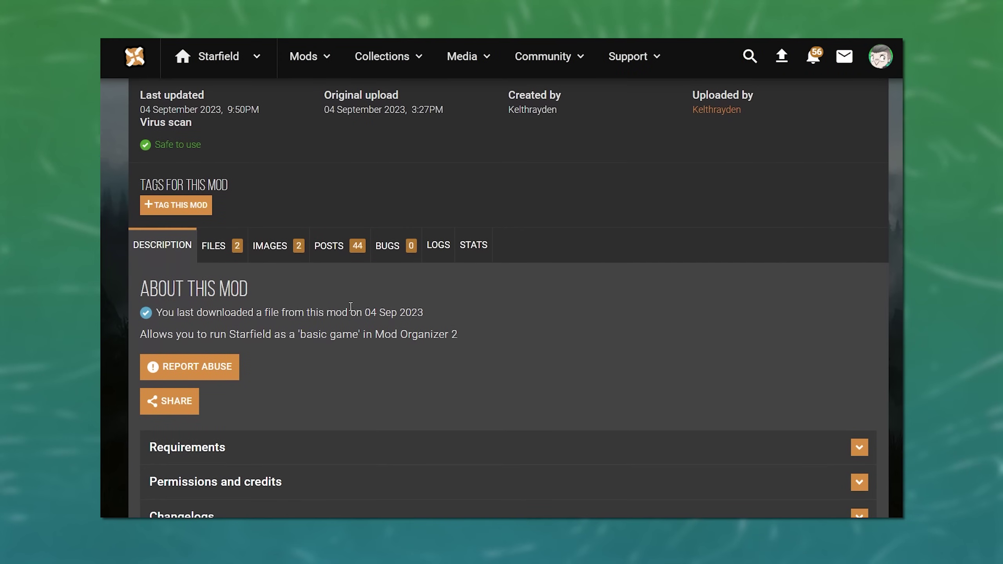
left_click(214, 258)
scroll(215, 261, "down", 1)
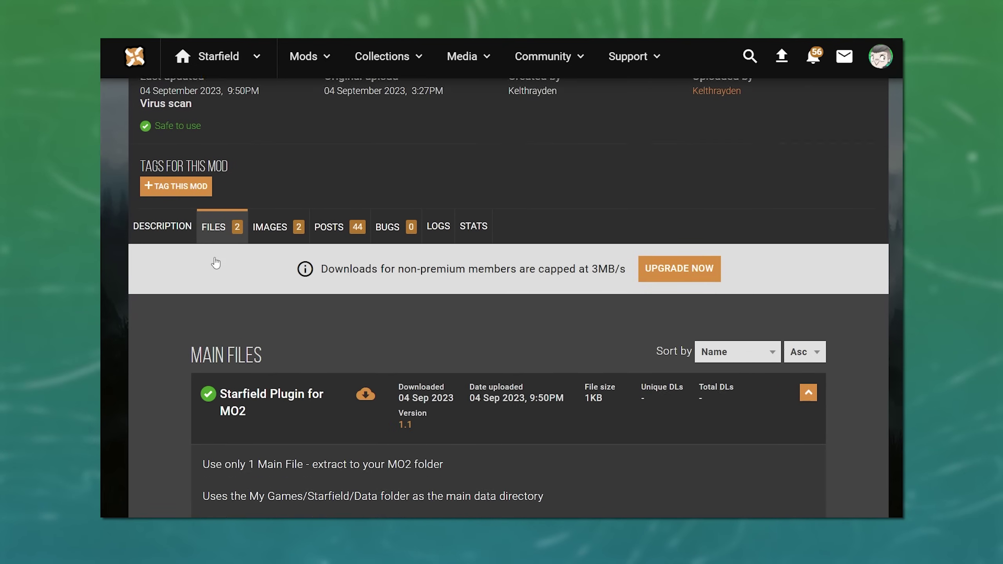
scroll(216, 263, "down", 5)
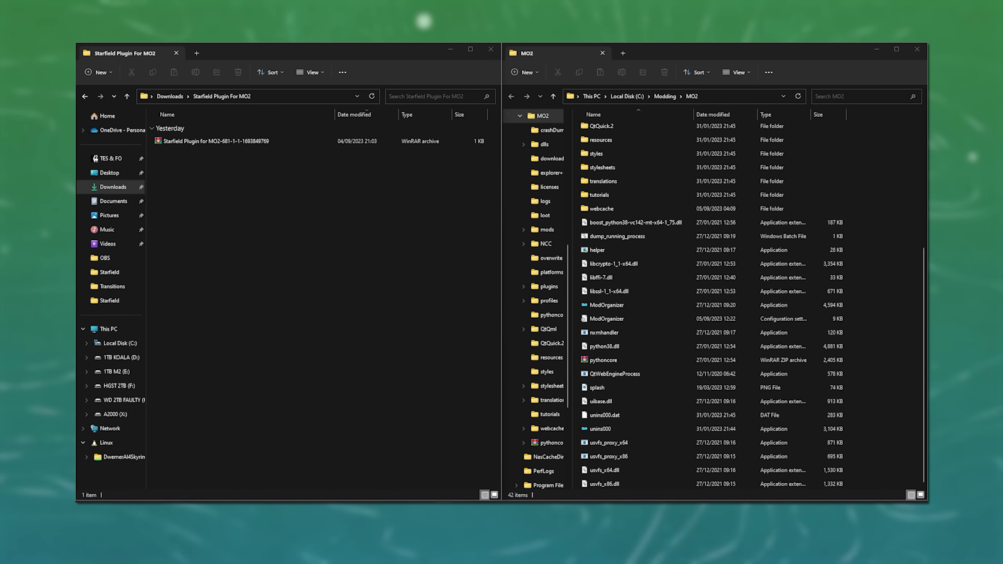
Open the downloaded Starfield Plugin for MO2 archive and narrow its window so the MO2 folder is uncovered
left_click(342, 285)
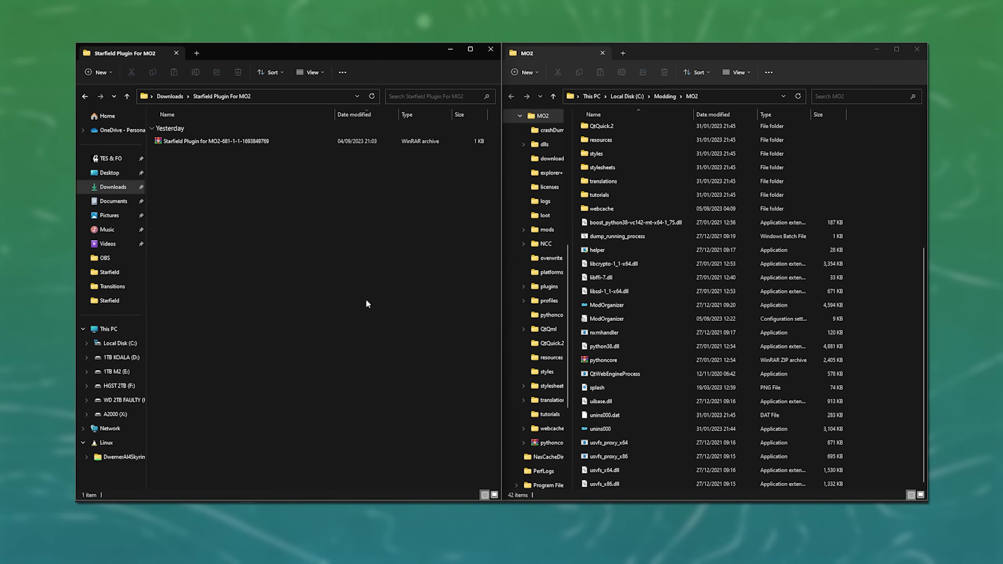
double_click(252, 142)
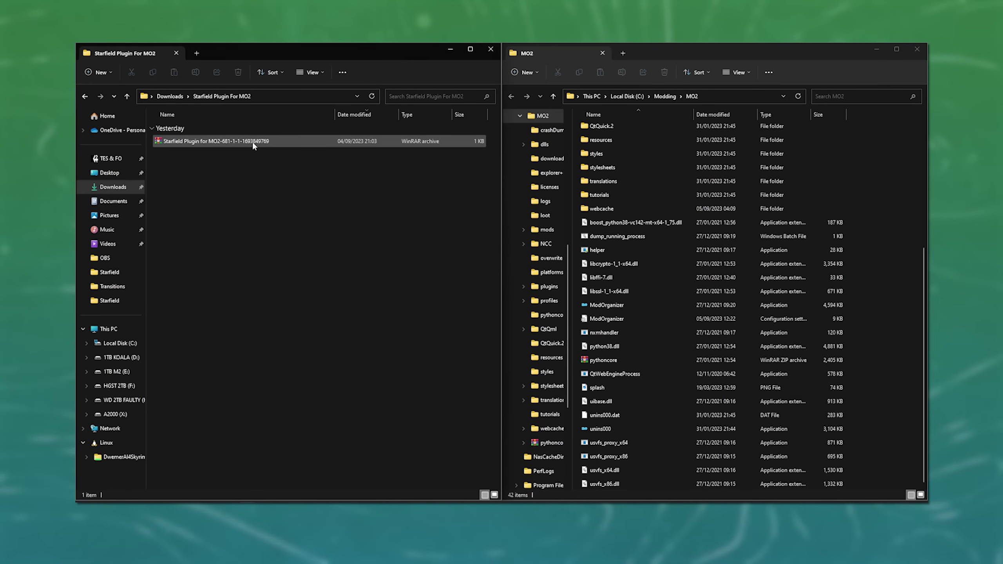
left_click(528, 287)
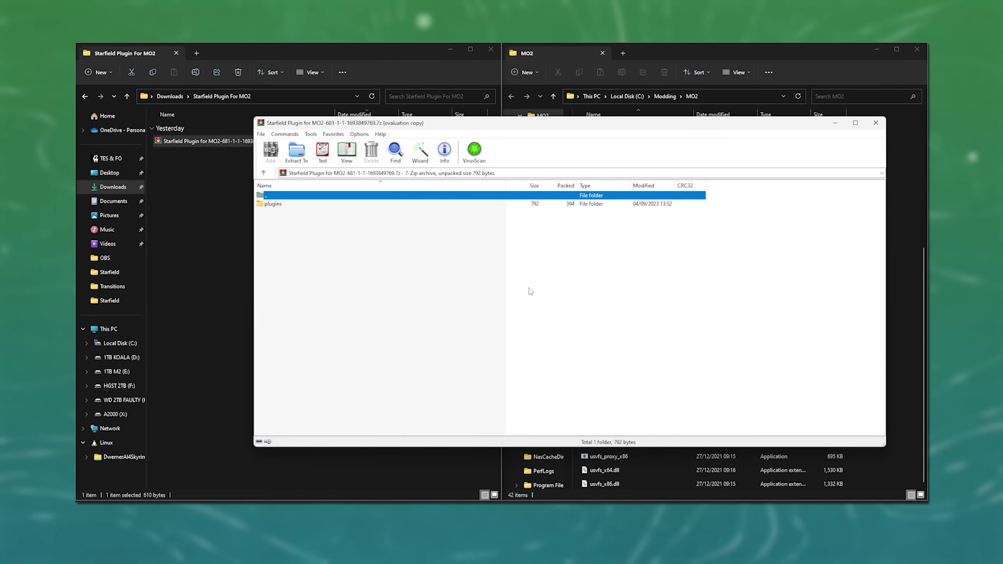
left_click(616, 288)
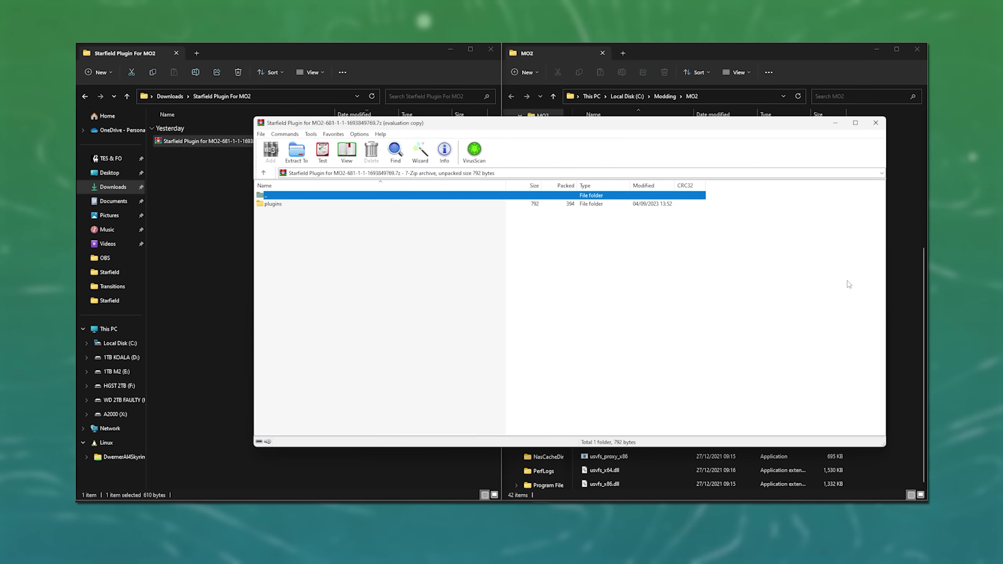
left_click_drag(889, 260, 481, 261)
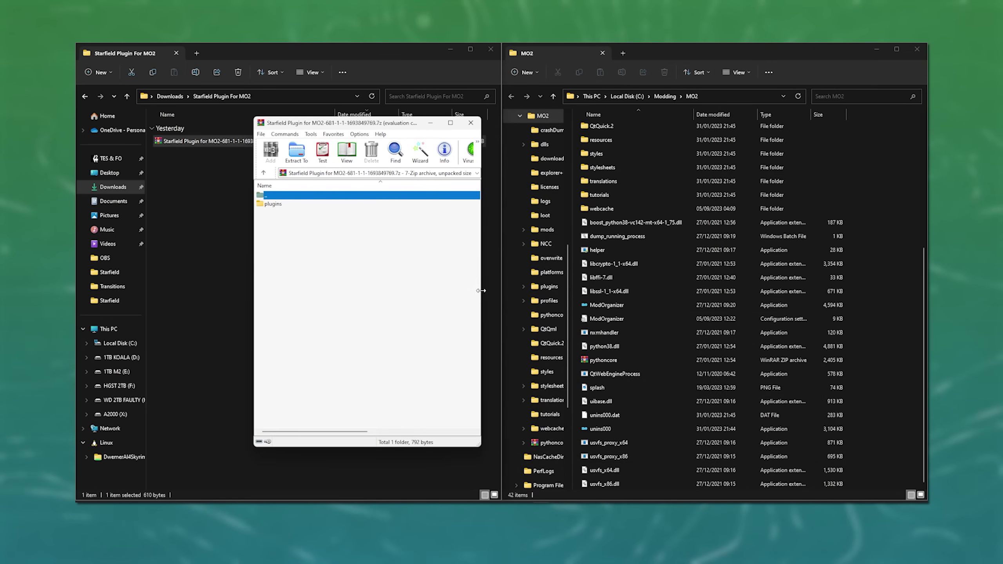
Extract the archive's plugins folder into C:\Modding\MO2, replacing the existing game_starfield.py file
left_click(277, 204)
left_click_drag(280, 206, 873, 259)
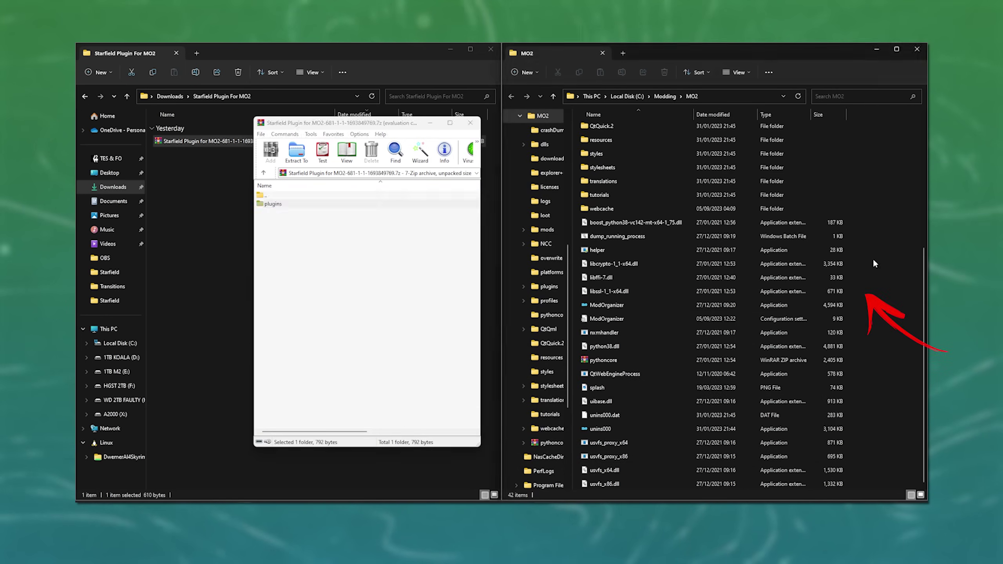
left_click_drag(237, 156, 471, 202)
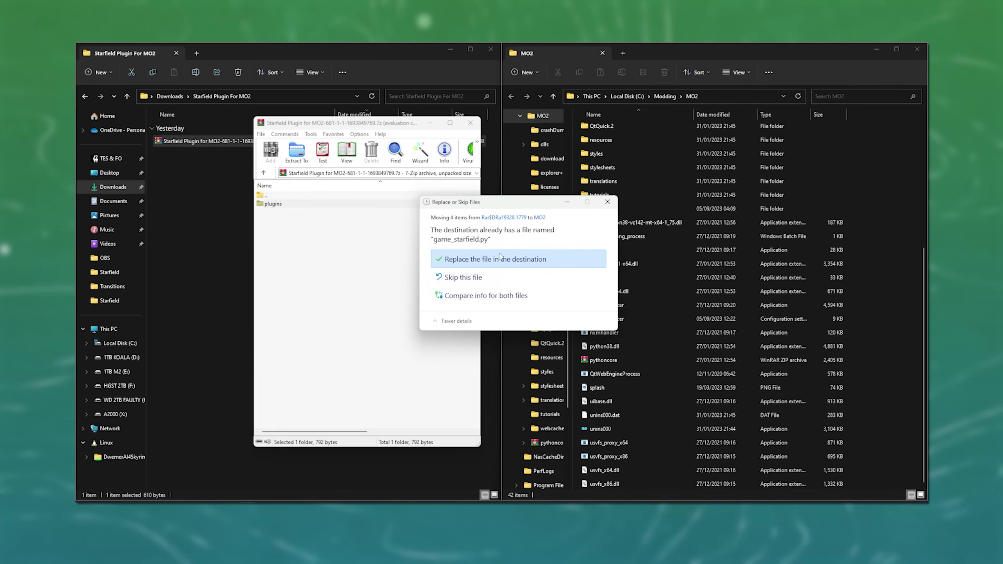
left_click(520, 260)
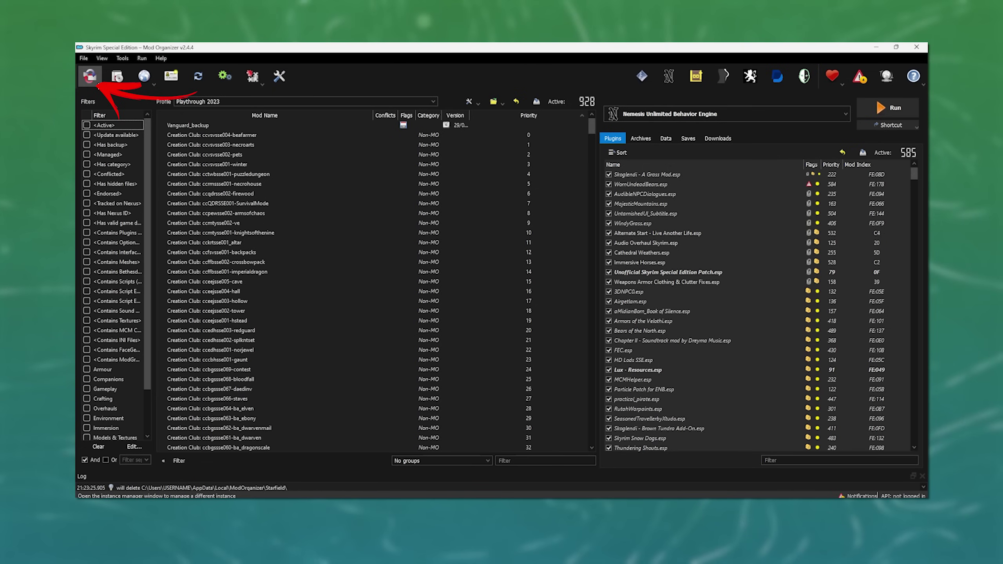
Switch to Mod Organizer and start creating a new portable instance from the instance manager
left_click(89, 76)
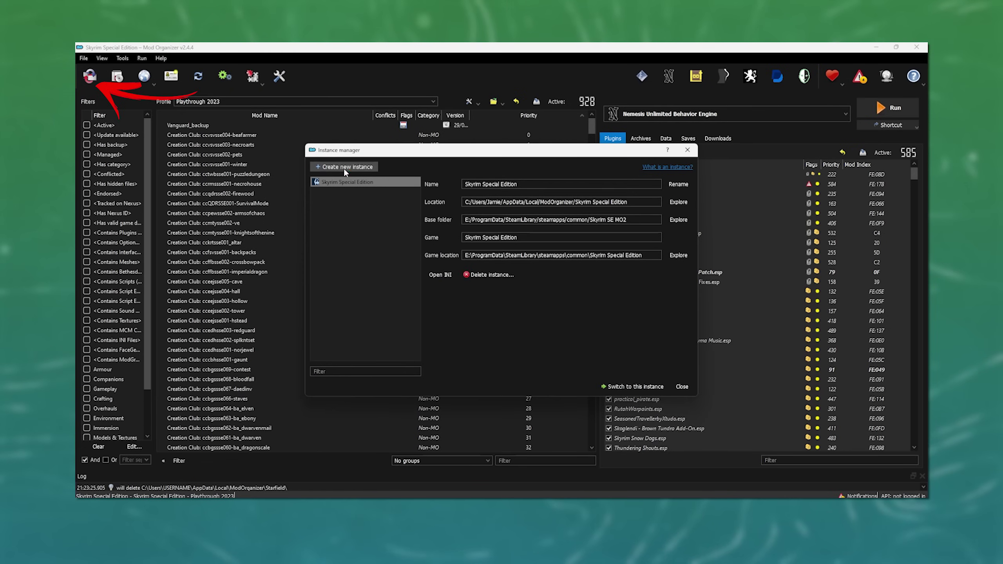
left_click(375, 168)
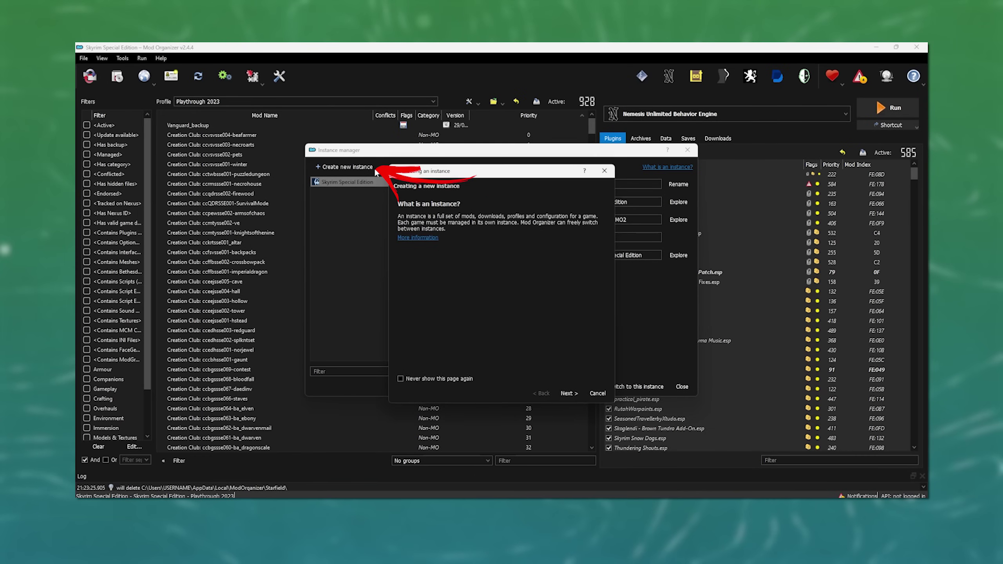
left_click(566, 394)
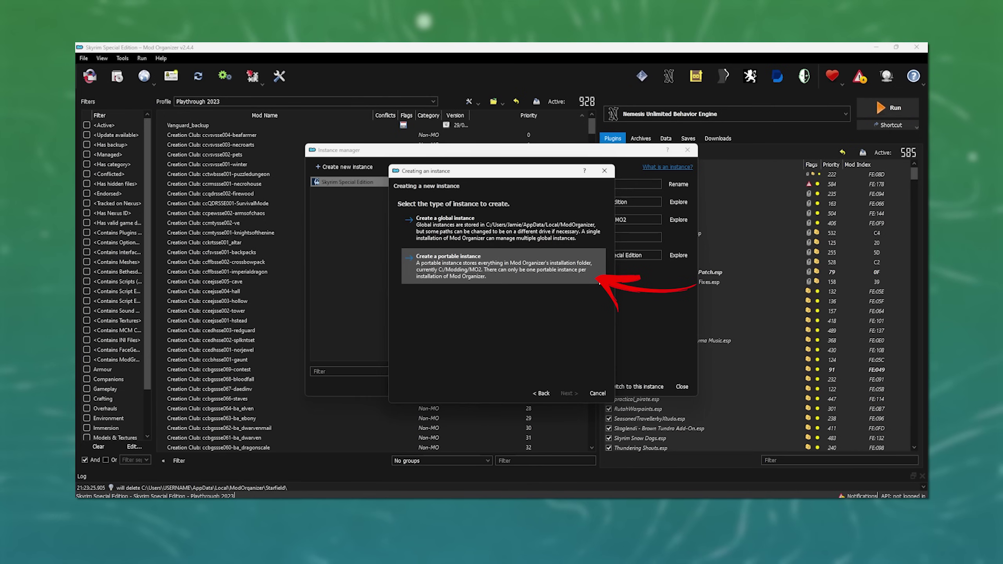
left_click(599, 279)
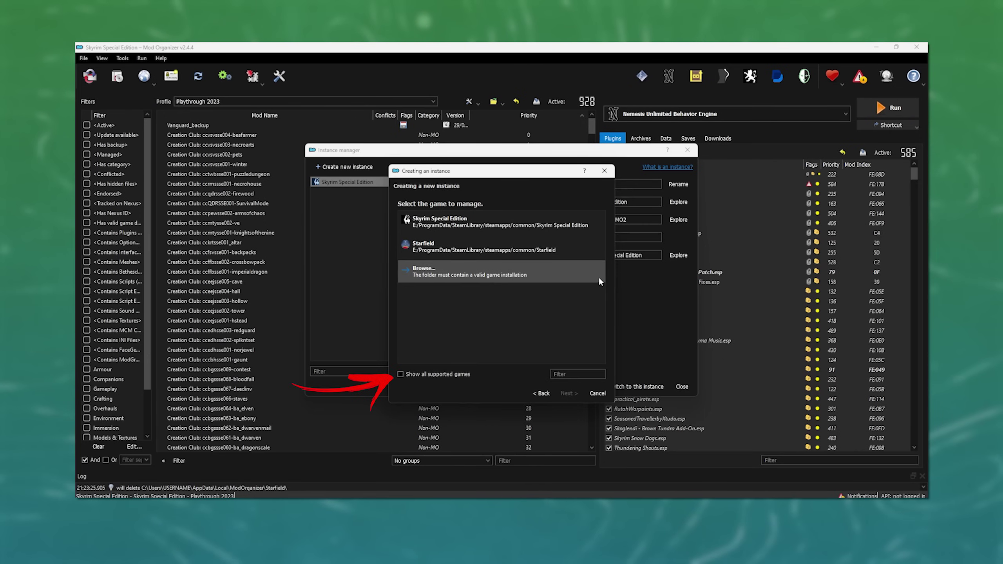
Show all supported games, filter them by Starfield, and choose Starfield as the game to manage
left_click(400, 374)
left_click(554, 374)
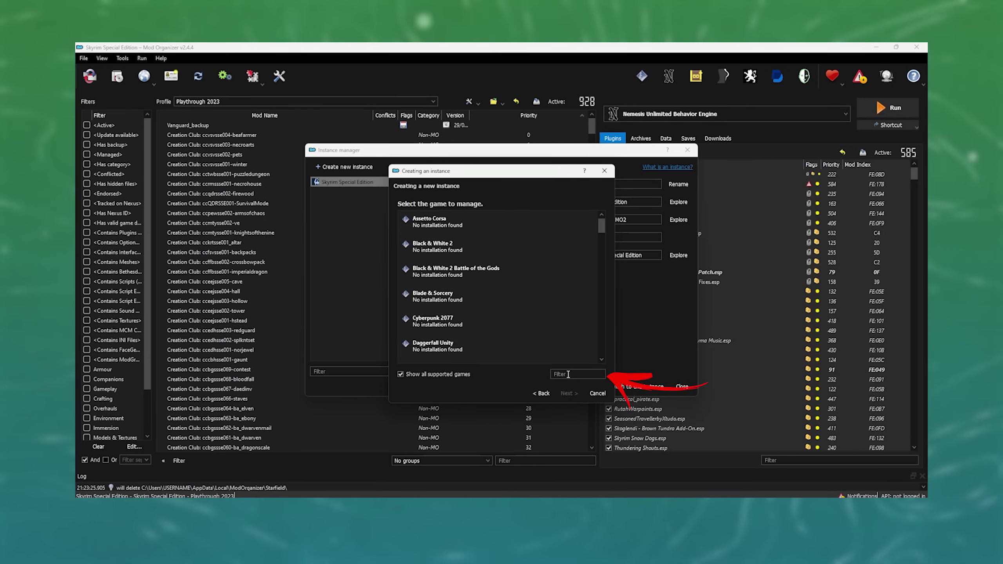
type("Starfield")
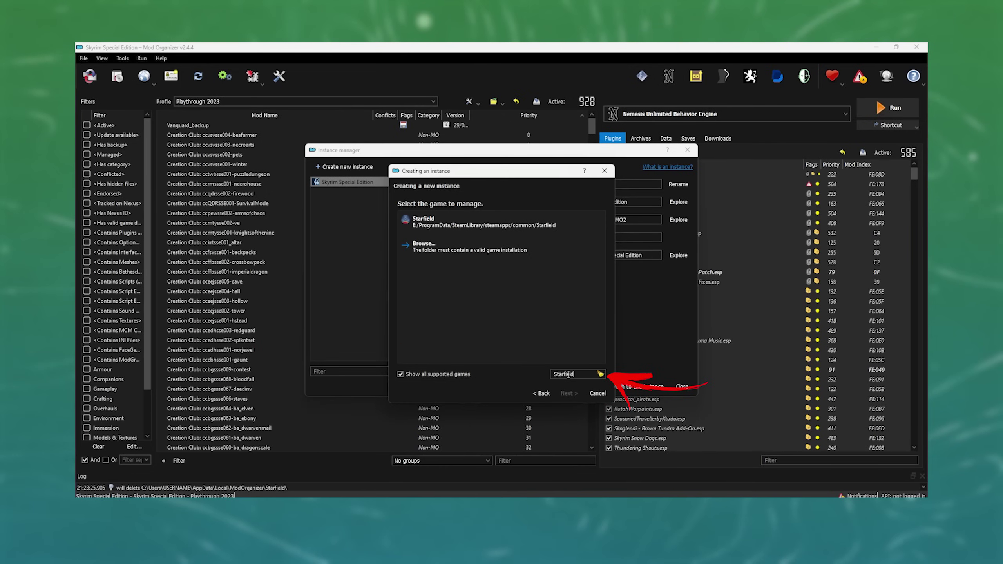
key("Return")
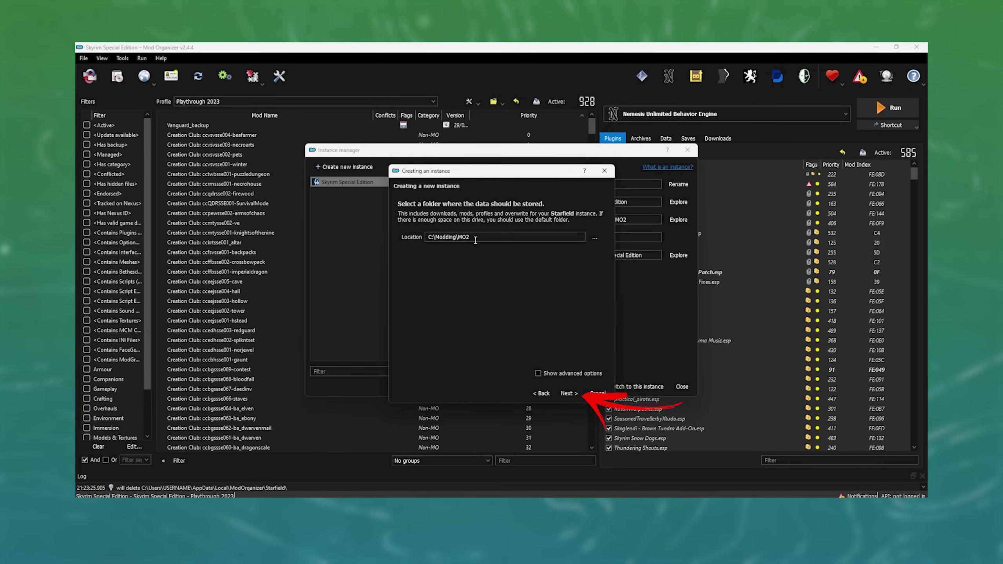
Accept C:\Modding\MO2 as the instance's data location, finish the setup, and decline the tutorial
left_click(570, 394)
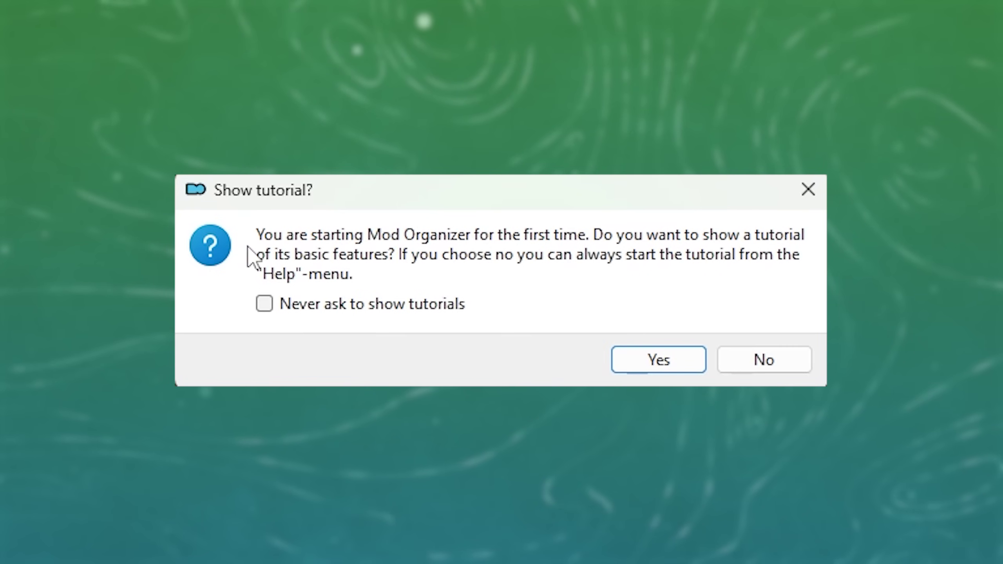
left_click(764, 359)
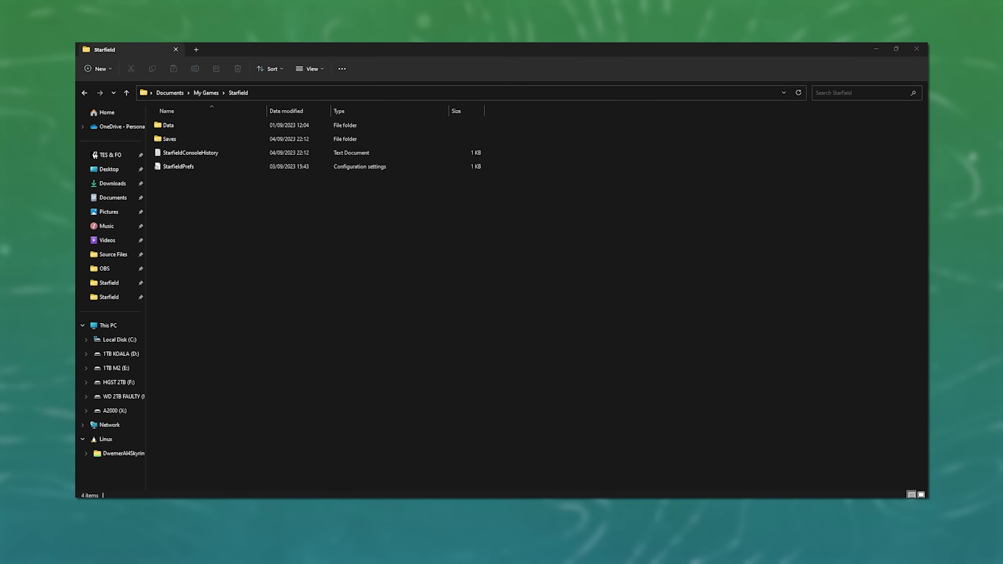
Create a new text document named StarfieldCustom in the Documents\My Games\Starfield folder
right_click(309, 330)
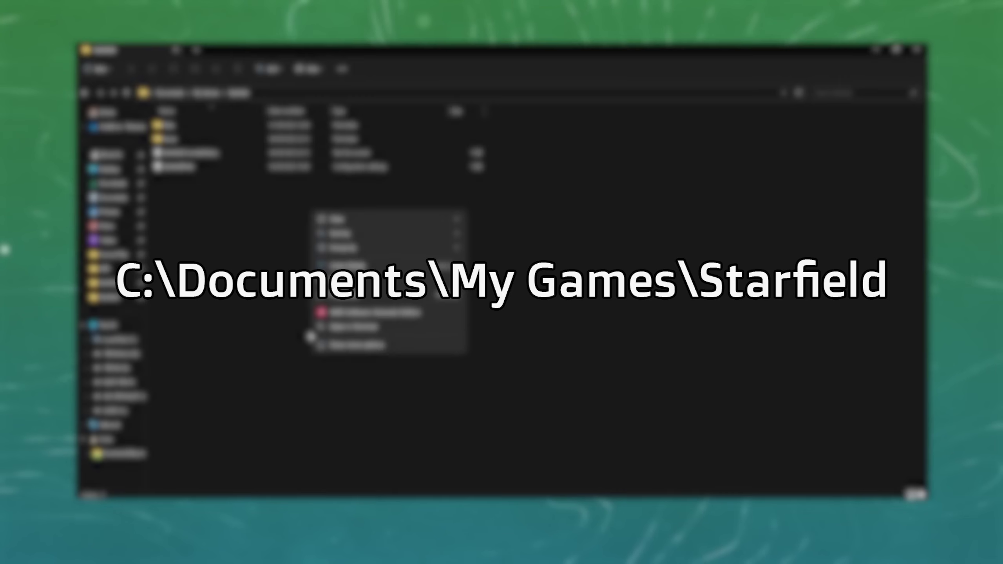
left_click(198, 200)
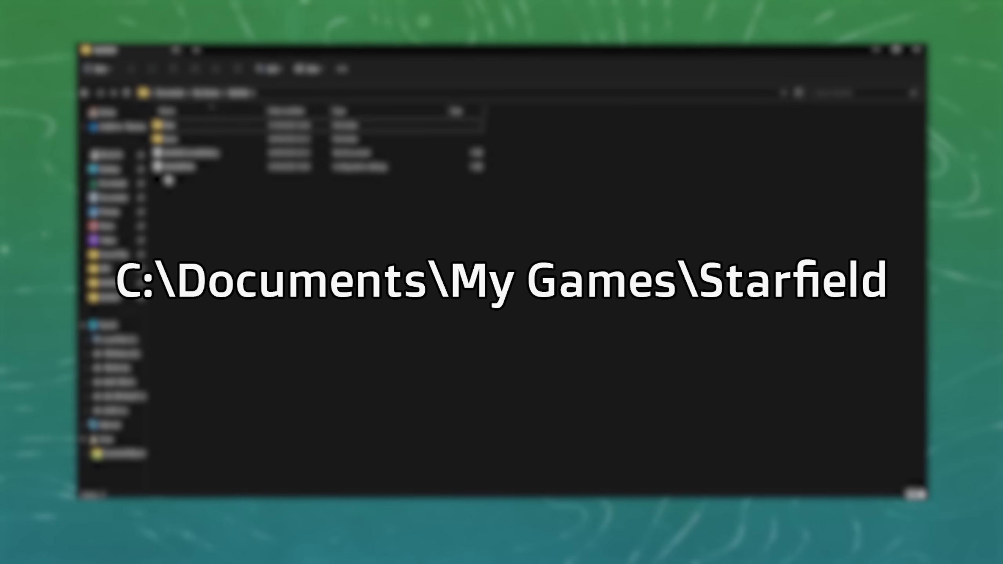
right_click(167, 176)
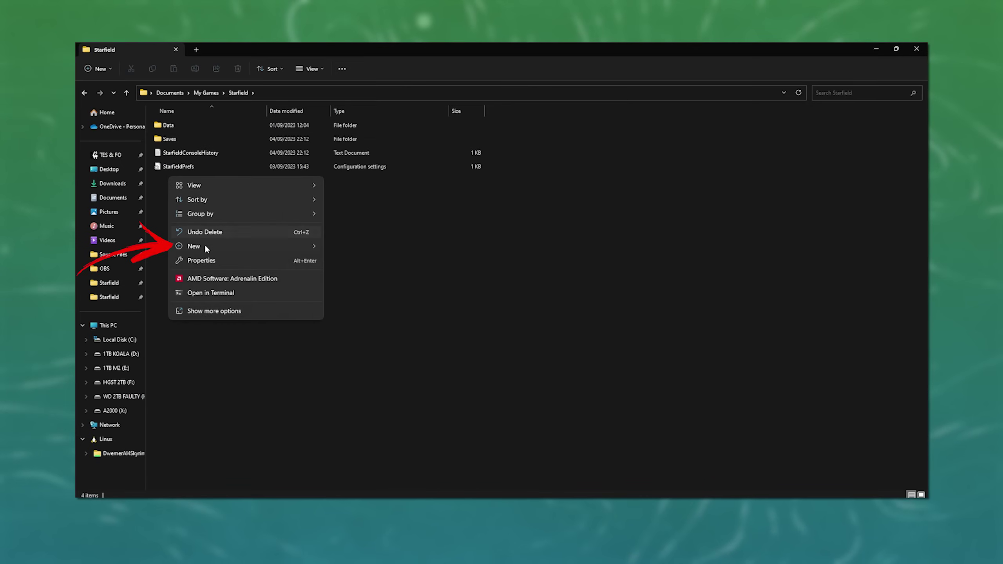
mouse_move(204, 252)
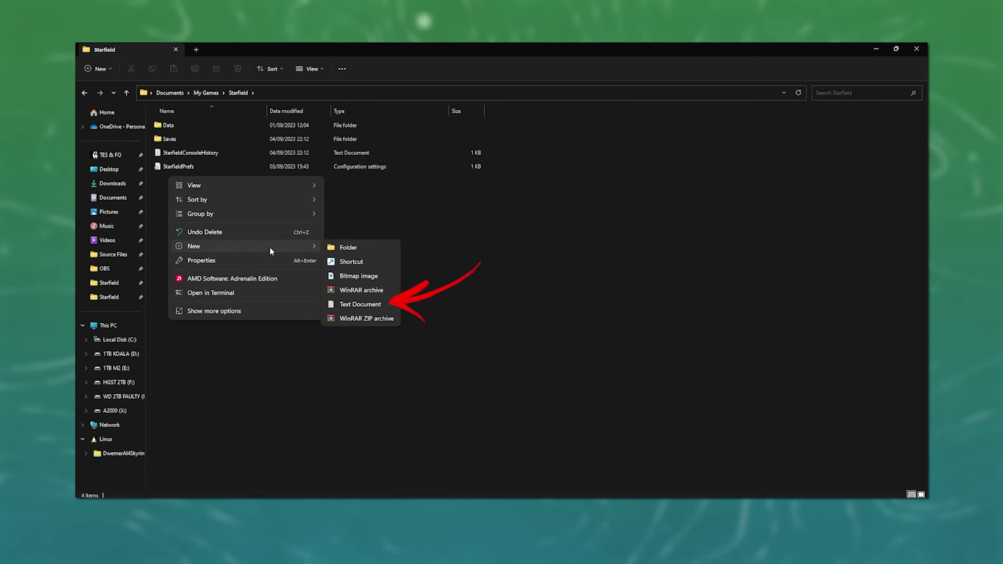
left_click(373, 304)
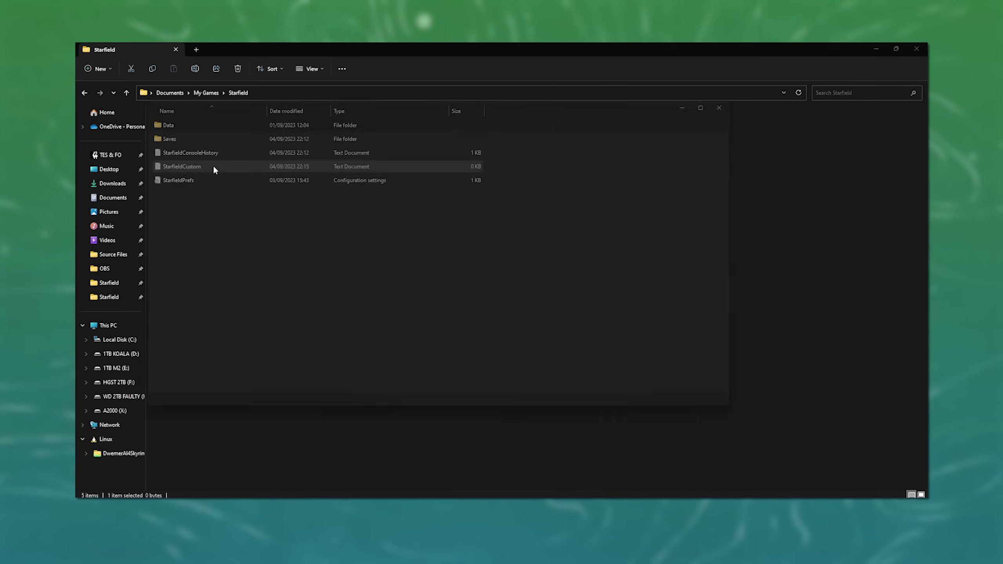
Open the StarfieldCustom text document, save a copy of it as StarfieldCustom.ini, and close the editor
double_click(214, 166)
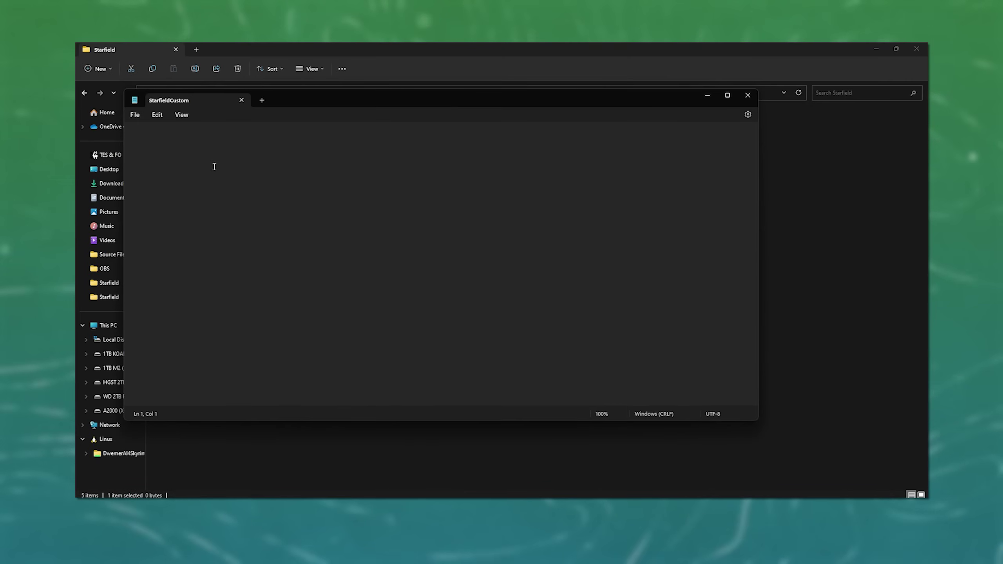
left_click(134, 115)
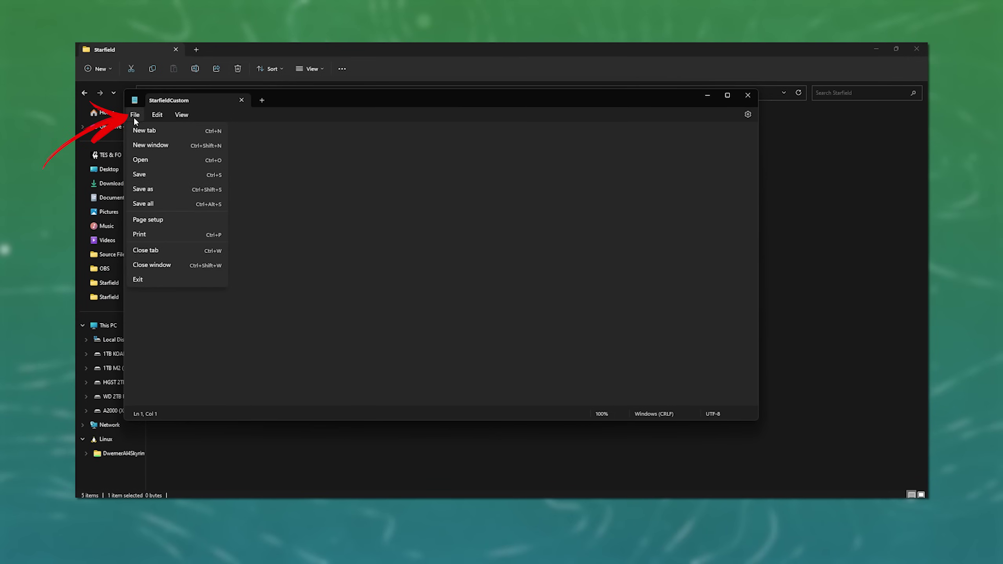
left_click(143, 189)
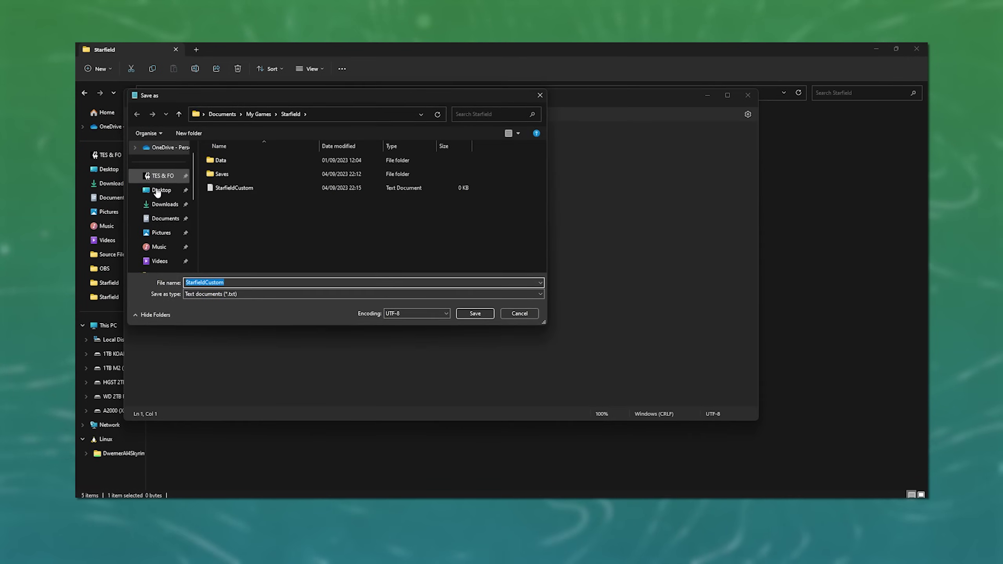
left_click(157, 192)
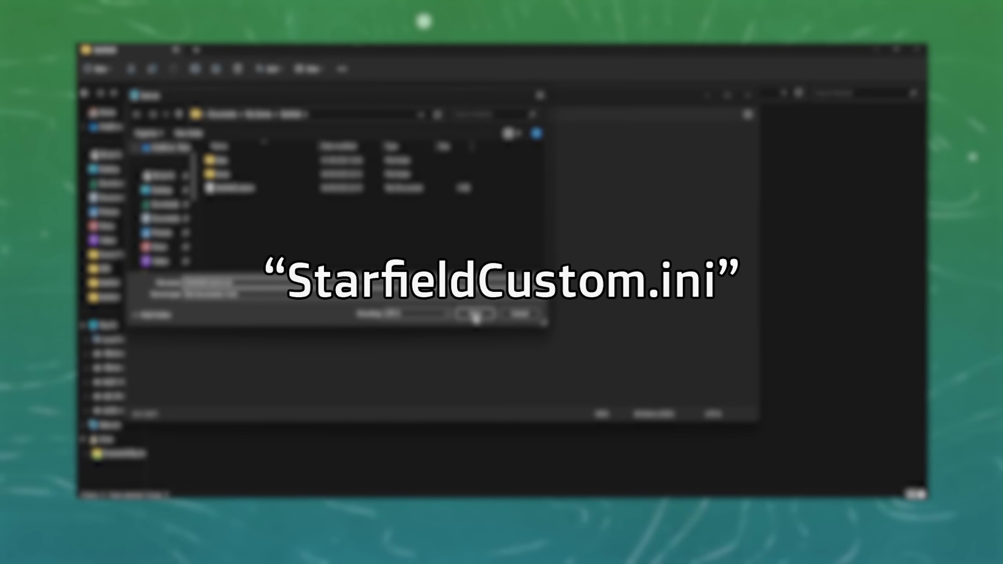
left_click(474, 314)
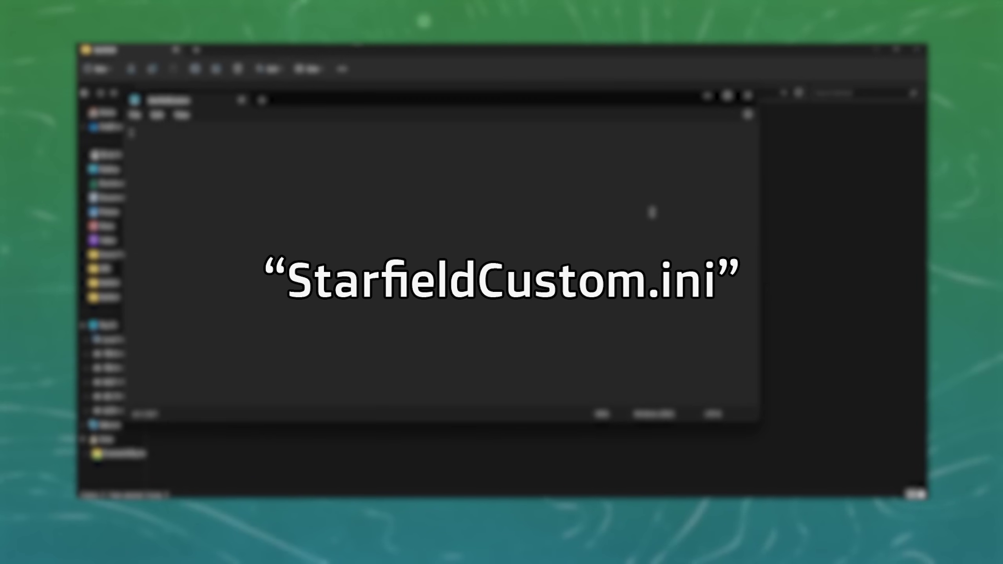
left_click(747, 95)
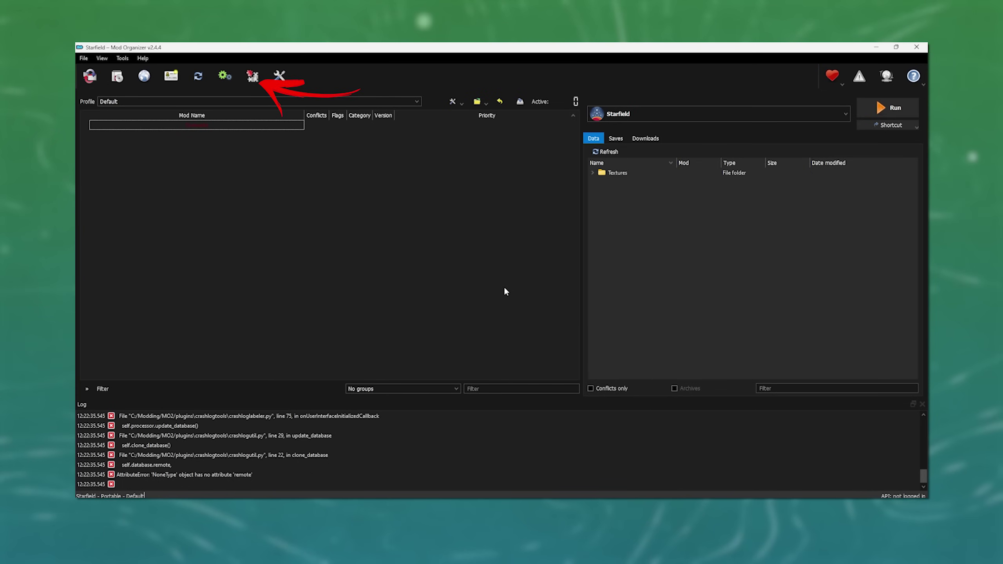
In Mod Organizer's INI Editor, add [Archive], bInvalidateOlderFiles=1 and sResourceDataDirsFinal= on separate lines to StarfieldCustom.ini, and save it
left_click(261, 83)
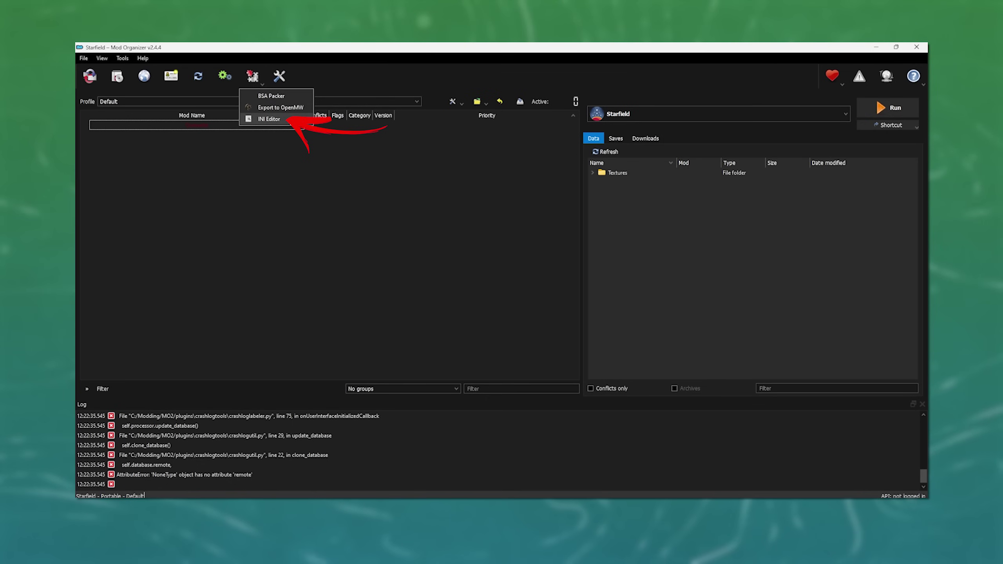
left_click(289, 118)
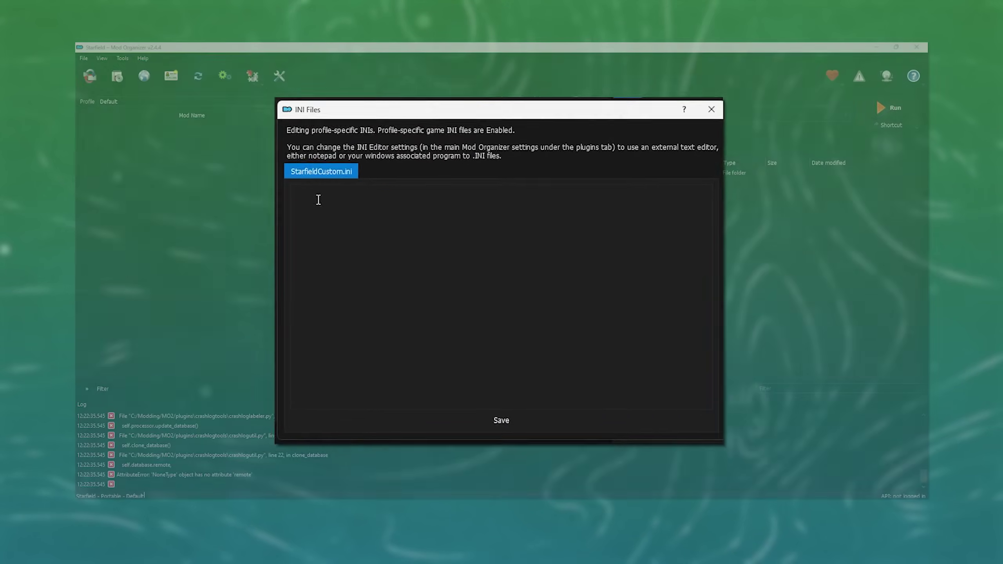
left_click(368, 219)
type("[Archive] bInvalidateOlderFiles=1 sResourceDataDirsFinal=")
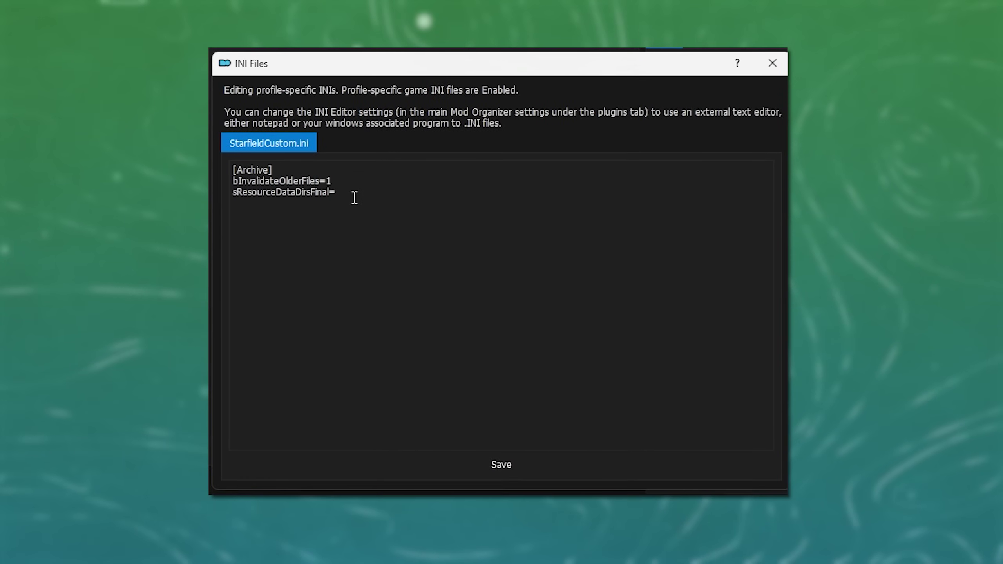
left_click(531, 468)
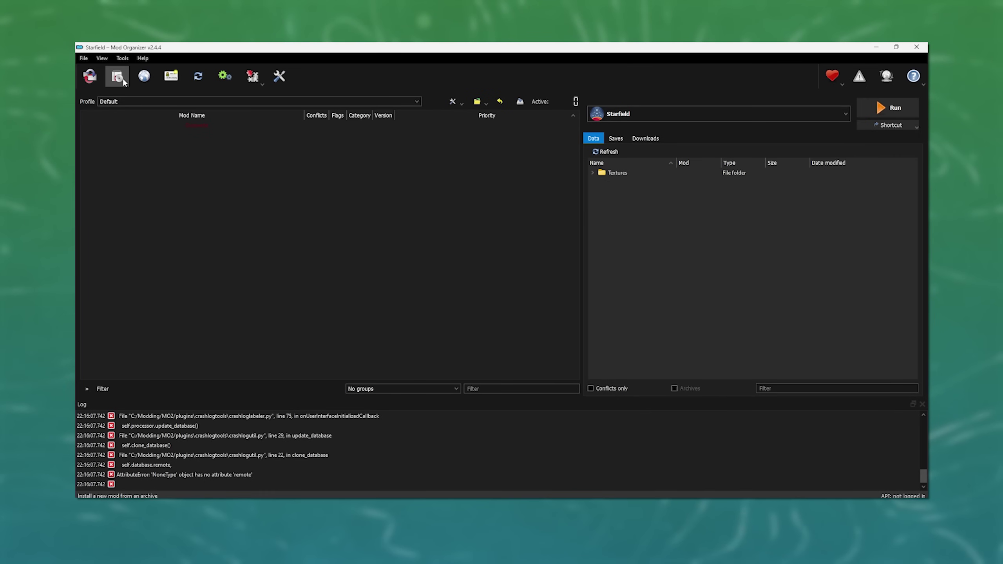
Install the Sarah - Black Leather Jacket archive from Downloads\Starfield as a mod, setting its Data folder as the <data> directory
left_click(117, 77)
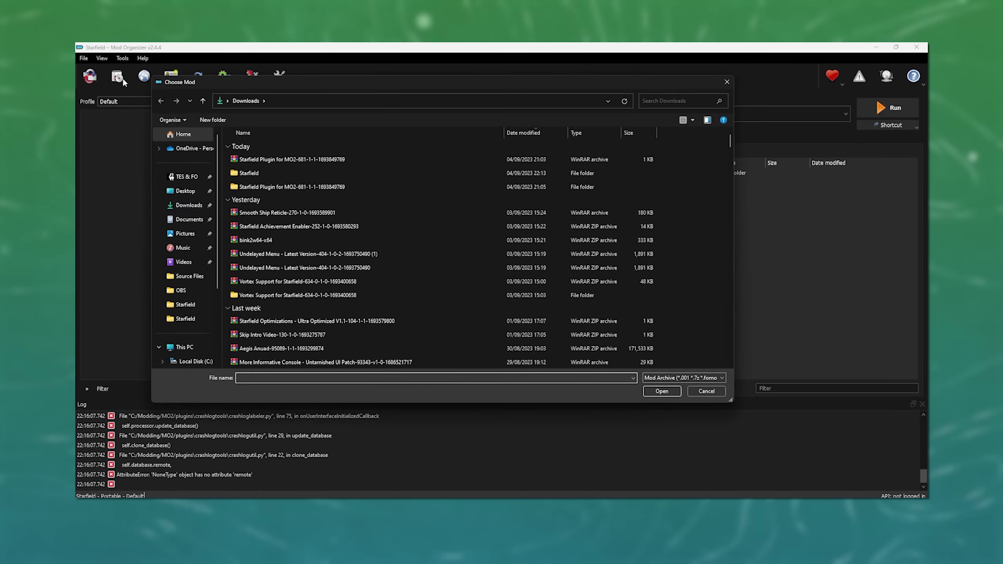
double_click(291, 174)
left_click(284, 198)
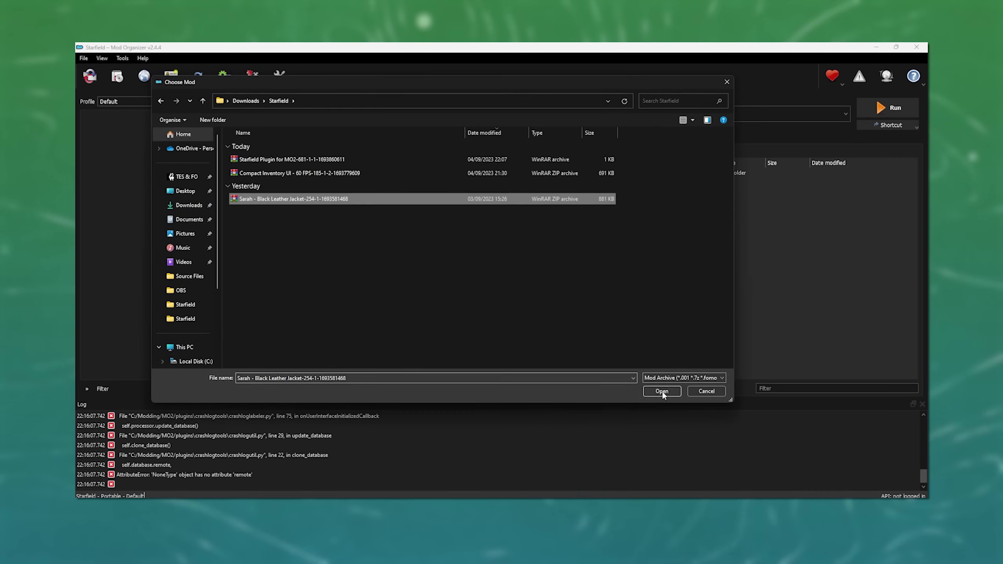
left_click(662, 391)
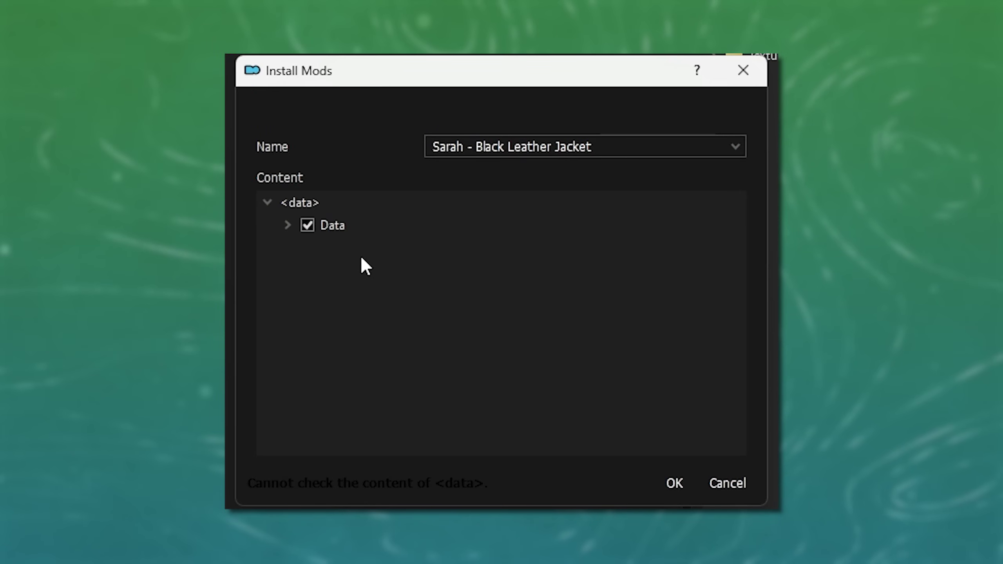
right_click(347, 226)
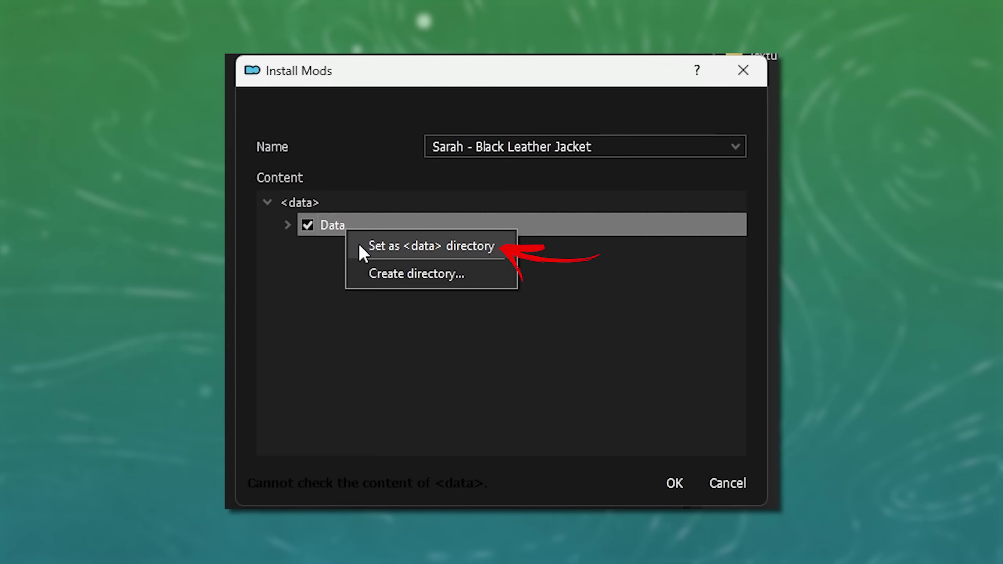
left_click(360, 246)
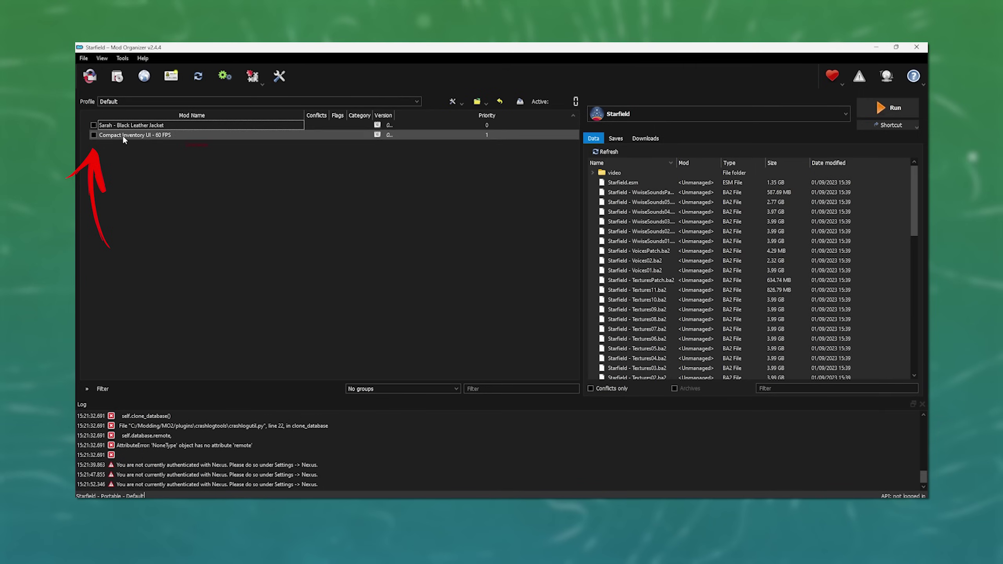
Enable the Sarah - Black Leather Jacket and Compact Inventory UI - 60 FPS mods, then refresh the game data listing and expand Textures
left_click(92, 123)
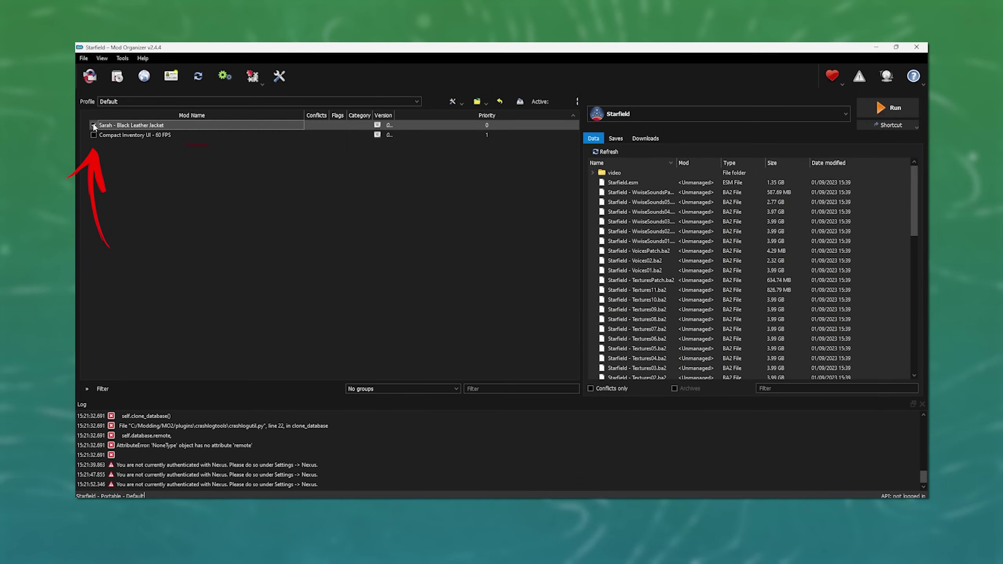
left_click(94, 125)
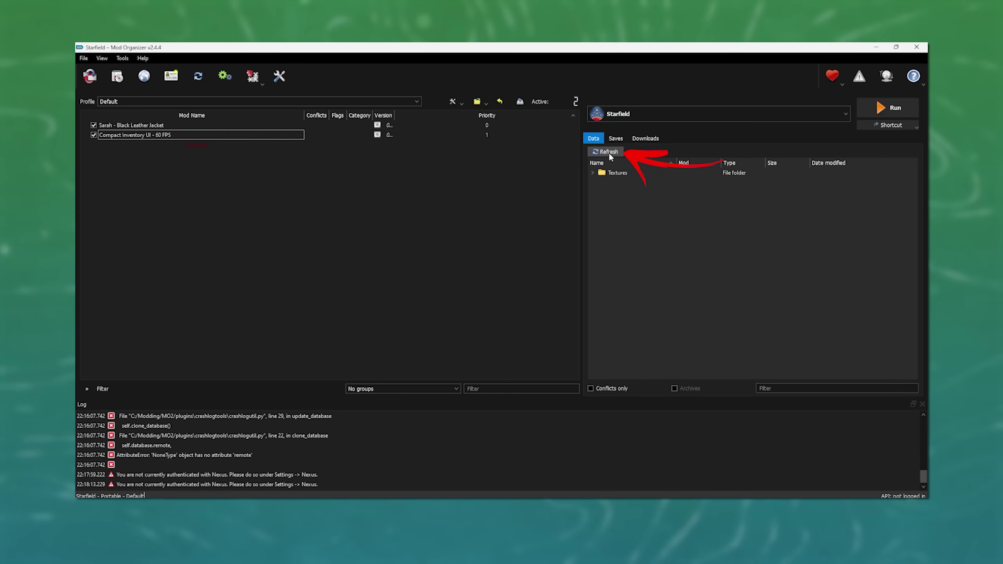
left_click(619, 156)
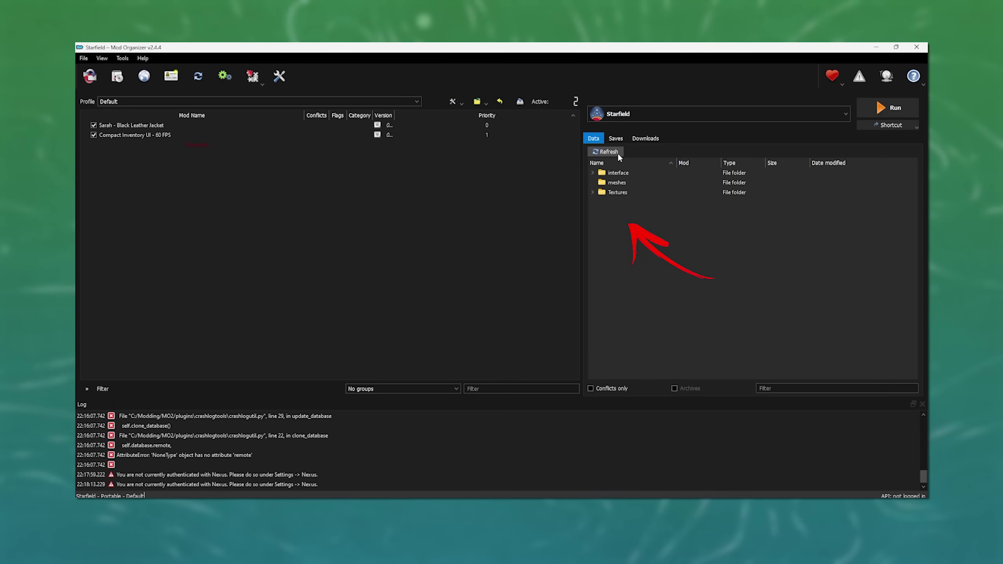
left_click(592, 192)
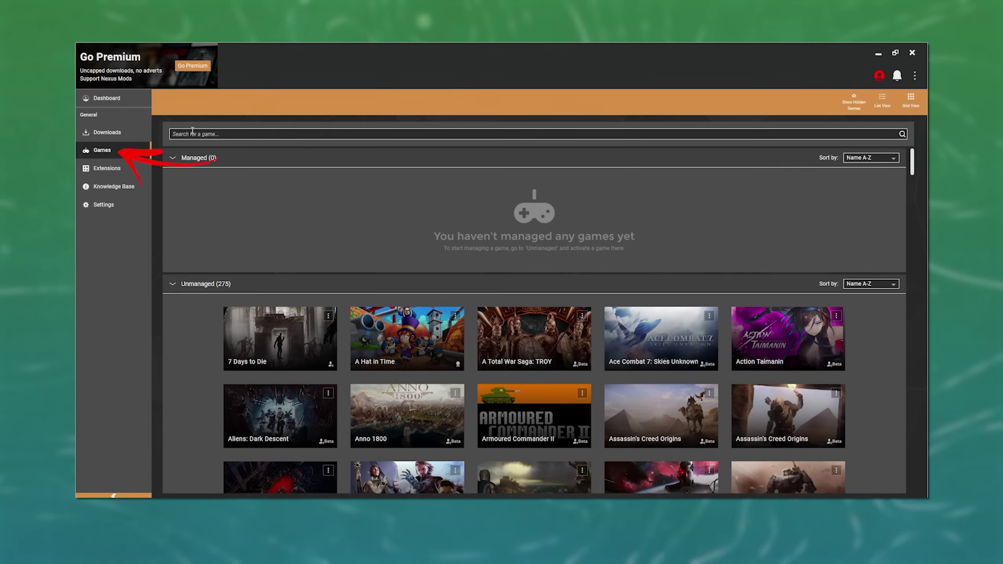
Switch to Vortex, search the games for Starfield, and choose it from the unmanaged games to be managed
left_click(233, 133)
type("St")
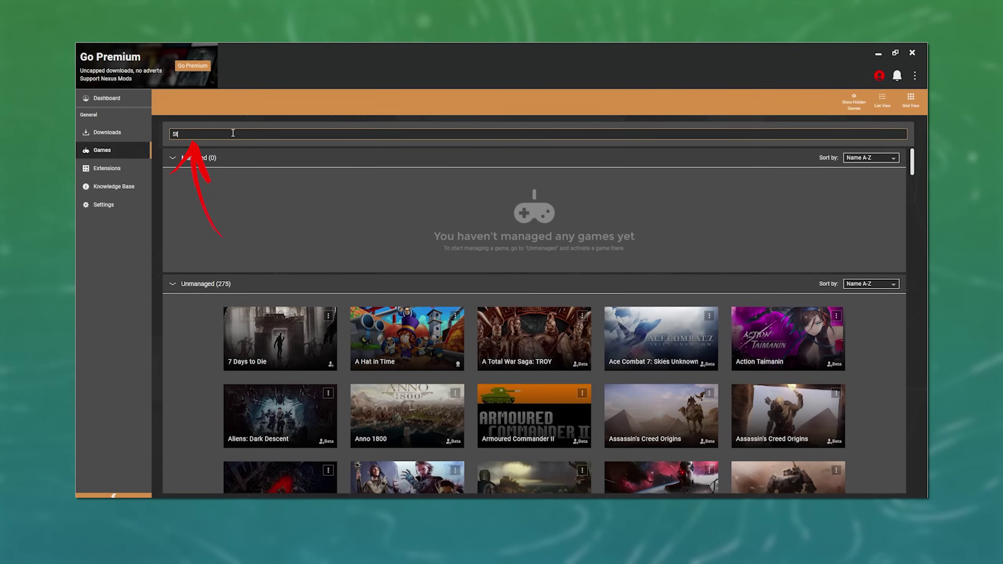
type("arfield")
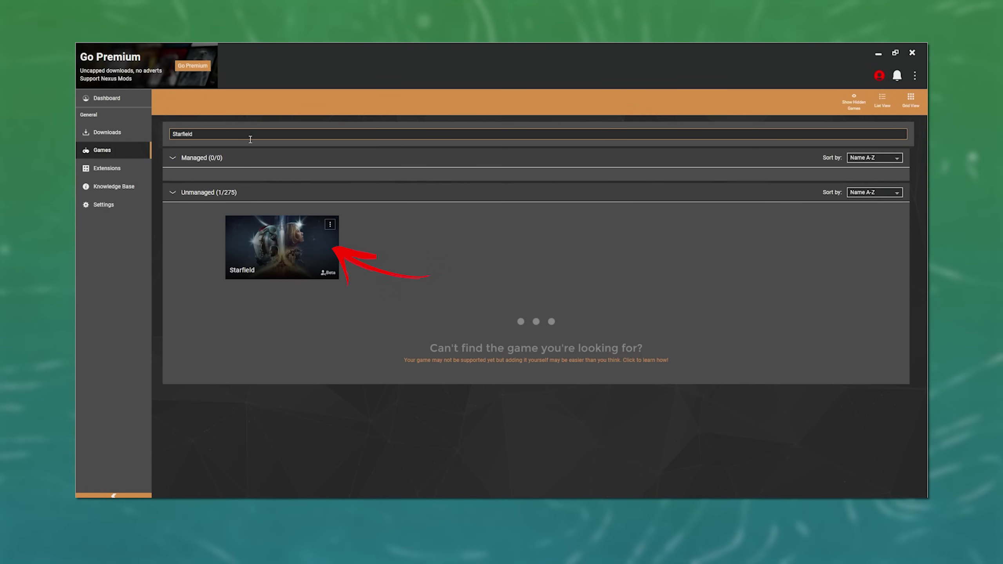
left_click(282, 247)
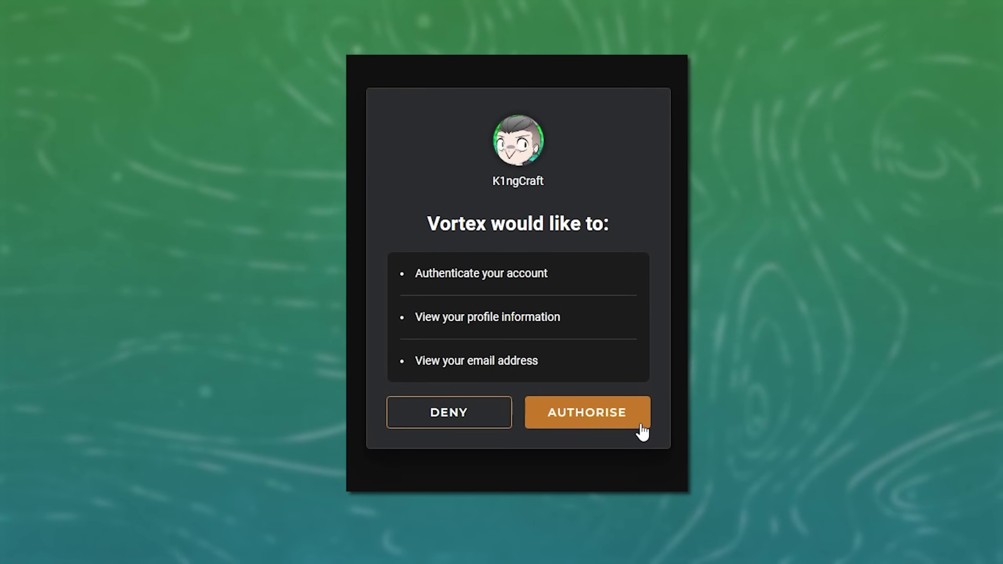
Authorise Vortex to access the Nexus Mods account and dismiss the Diagnostics & Usage Data notification
left_click(640, 425)
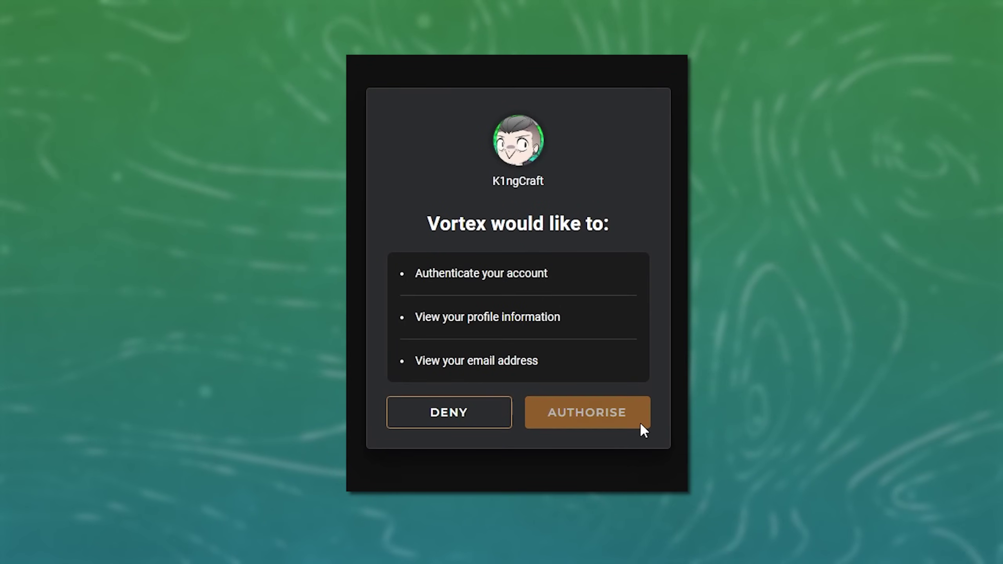
left_click(629, 218)
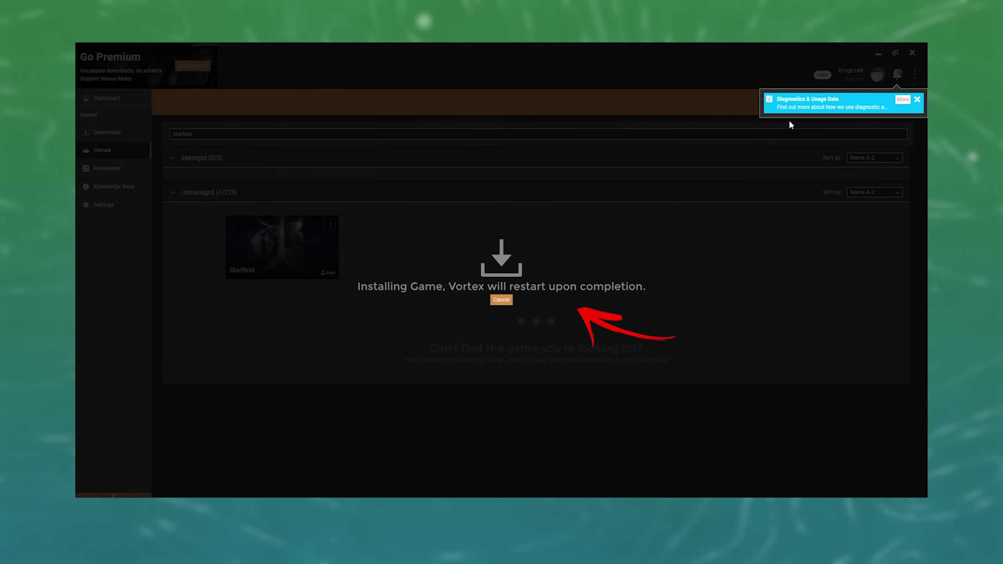
left_click(917, 100)
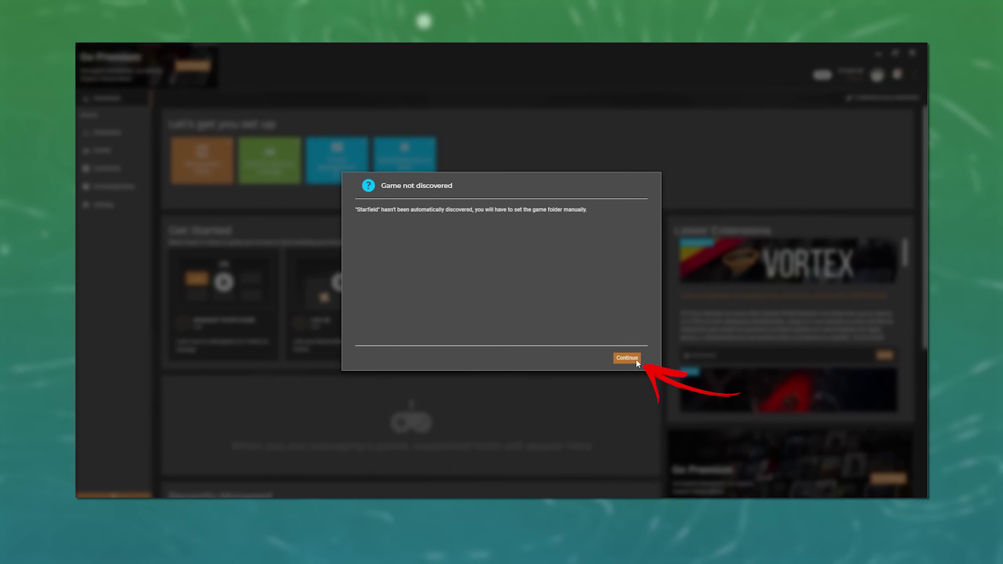
Continue to setting the game folder manually and select the Starfield folder in \steamapps\common
left_click(628, 359)
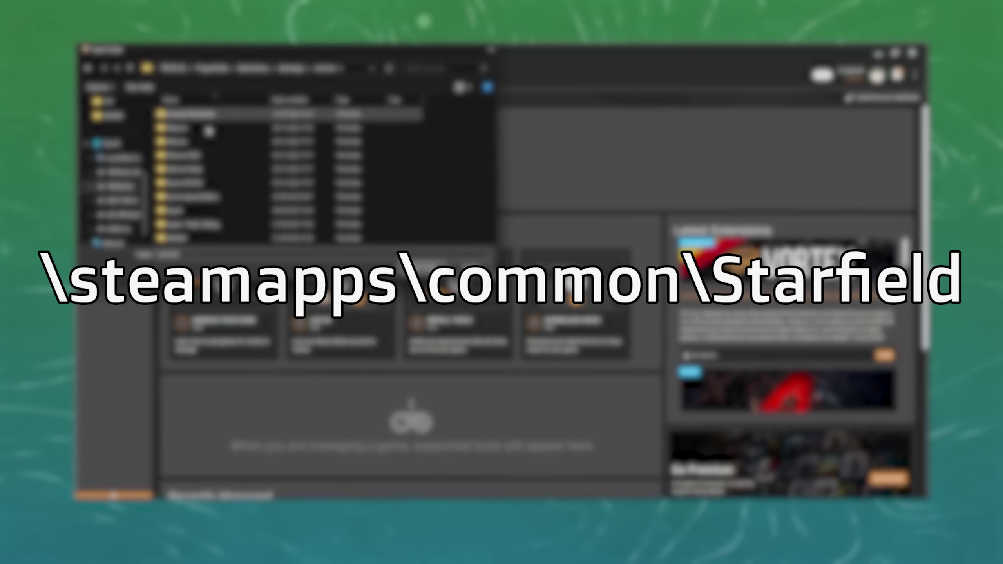
left_click(175, 238)
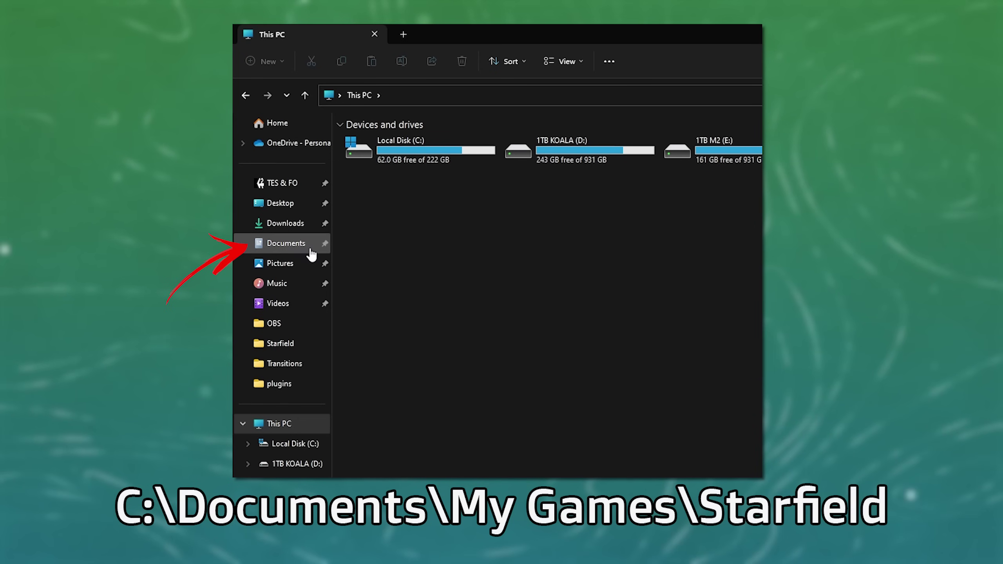
In File Explorer, create a new text document in the Documents\My Games\Starfield folder
left_click(286, 243)
left_click(355, 204)
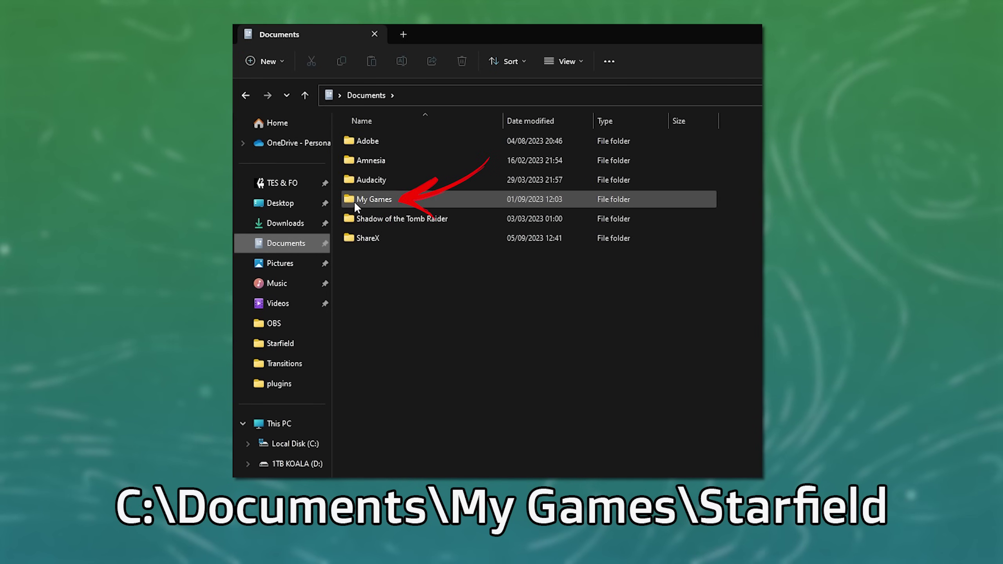
double_click(407, 200)
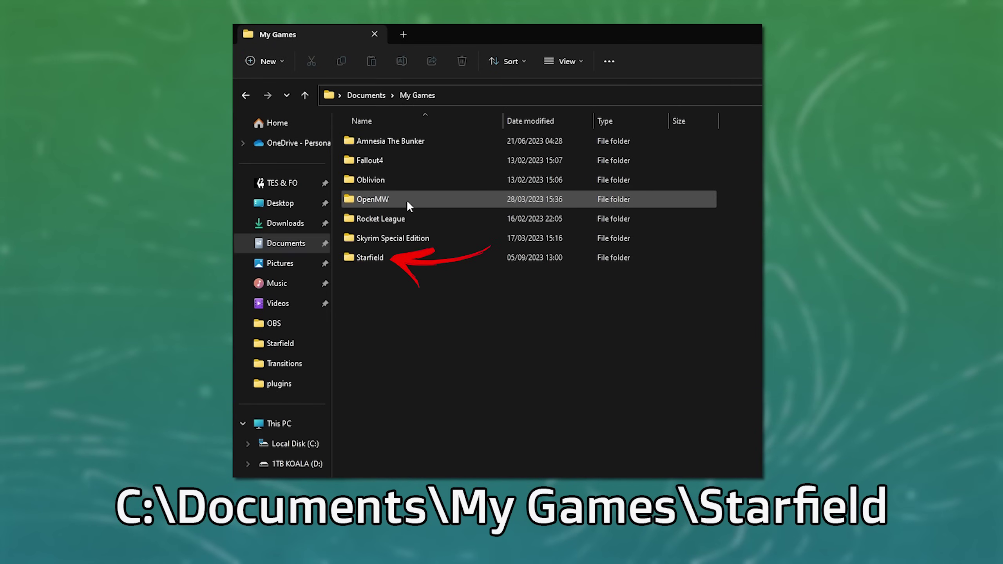
double_click(394, 262)
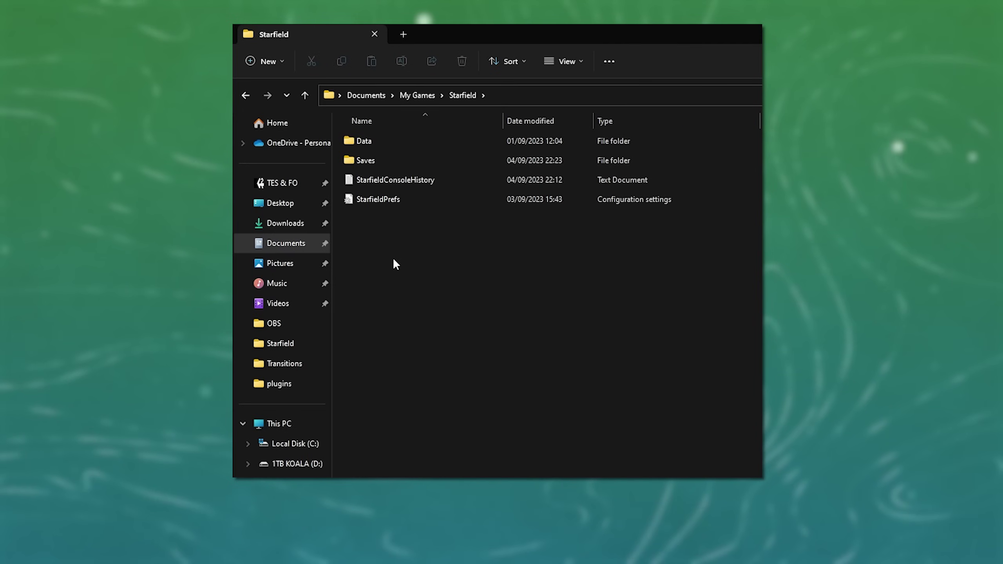
right_click(395, 262)
mouse_move(443, 359)
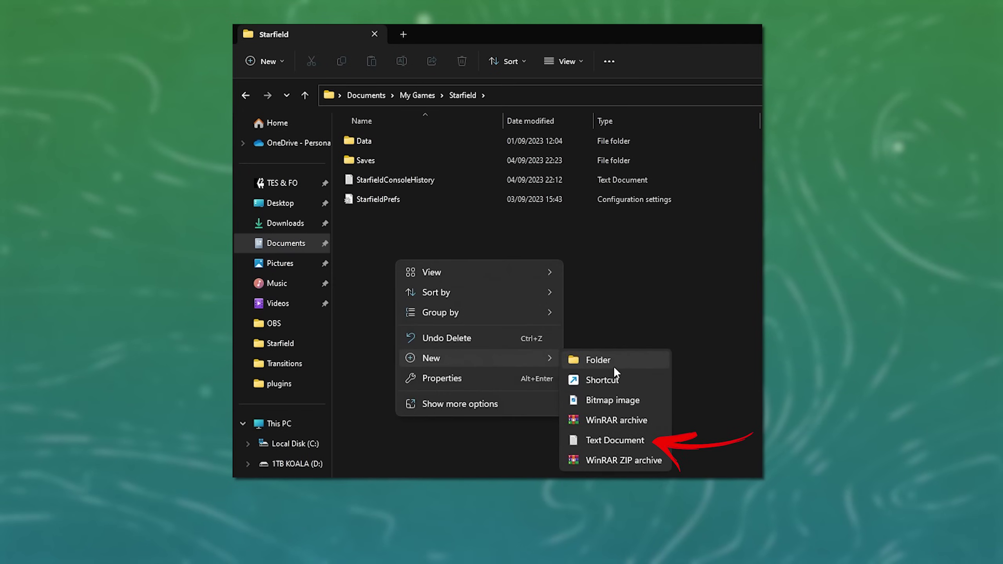
left_click(612, 440)
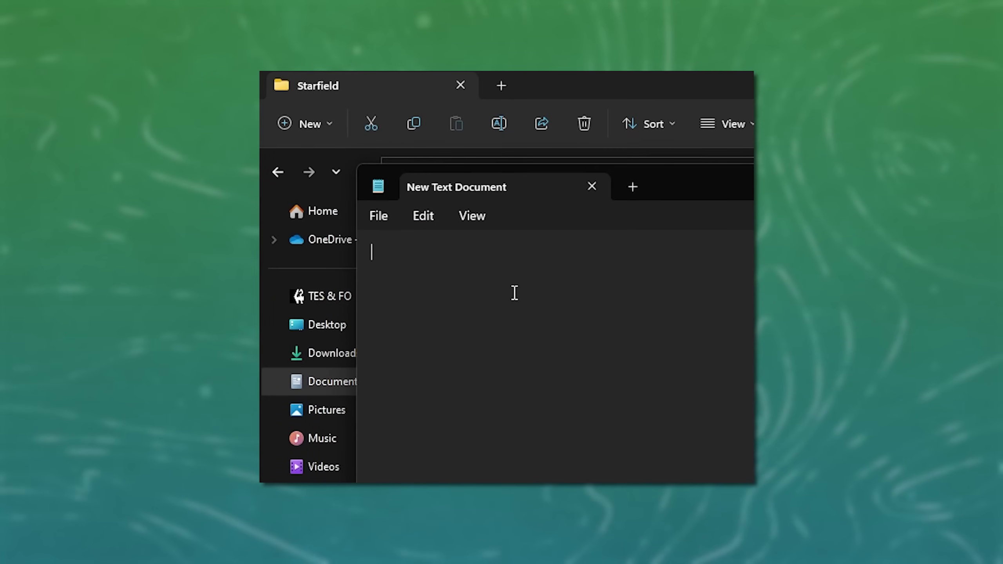
Enter [Archive], bInvalidateOlderFiles=1 and sResourceDataDirsFinal= on separate lines, save the document as StarfieldCustom.ini, and close the editor
type("[Archive] bInvalidateOlderFiles=1 sResourceDataDirsFinal=")
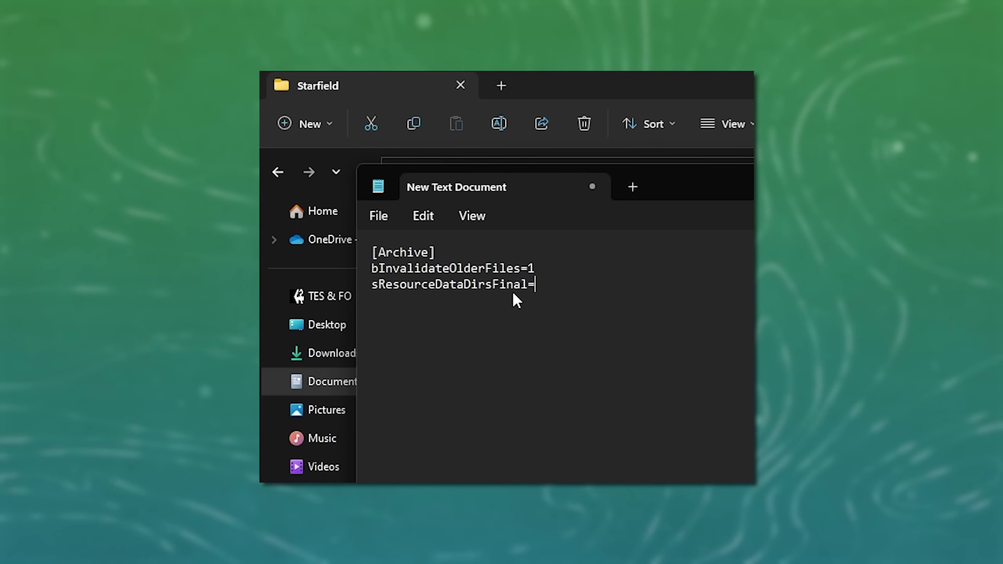
left_click(380, 217)
left_click(423, 370)
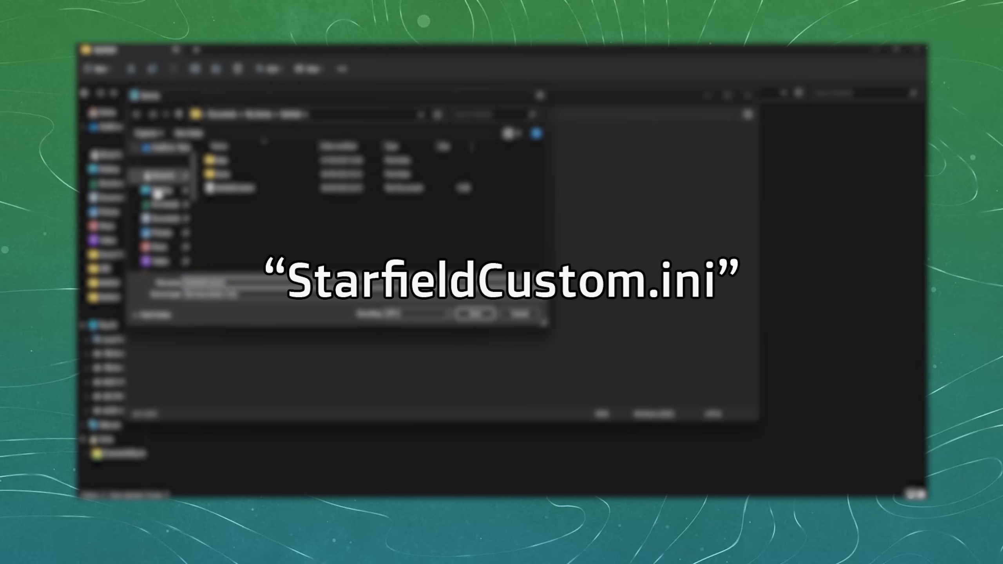
left_click(157, 191)
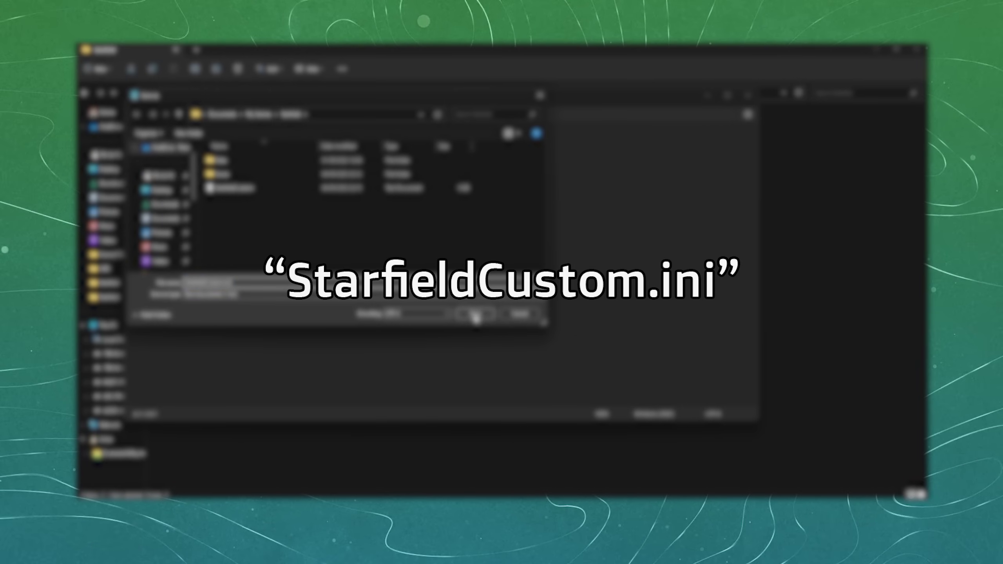
left_click(475, 315)
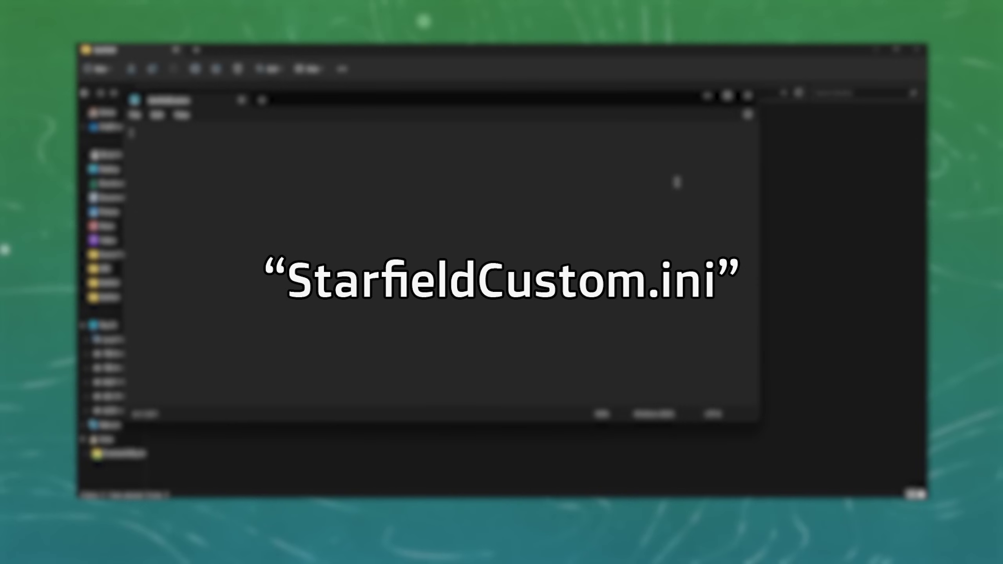
left_click(747, 96)
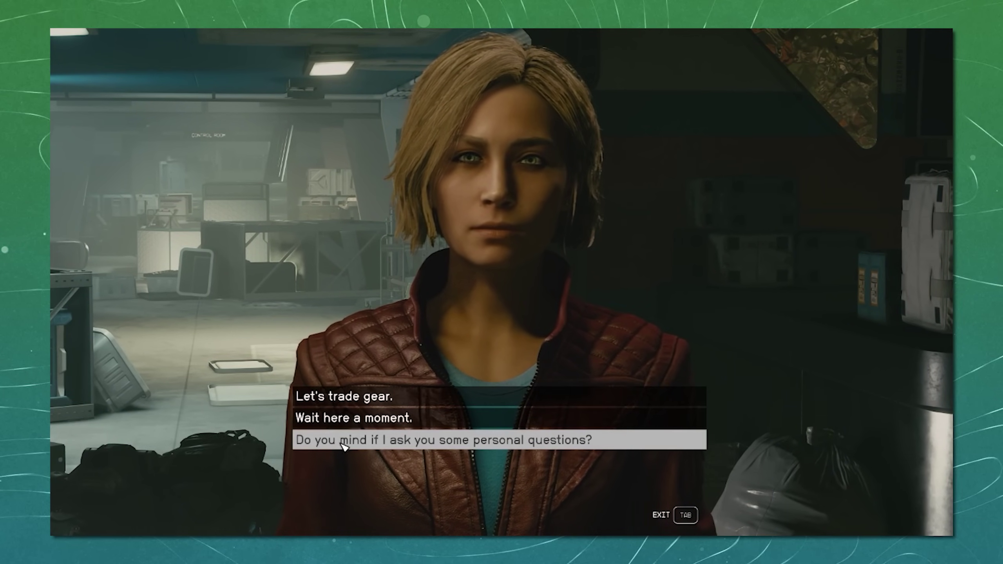
left_click(464, 396)
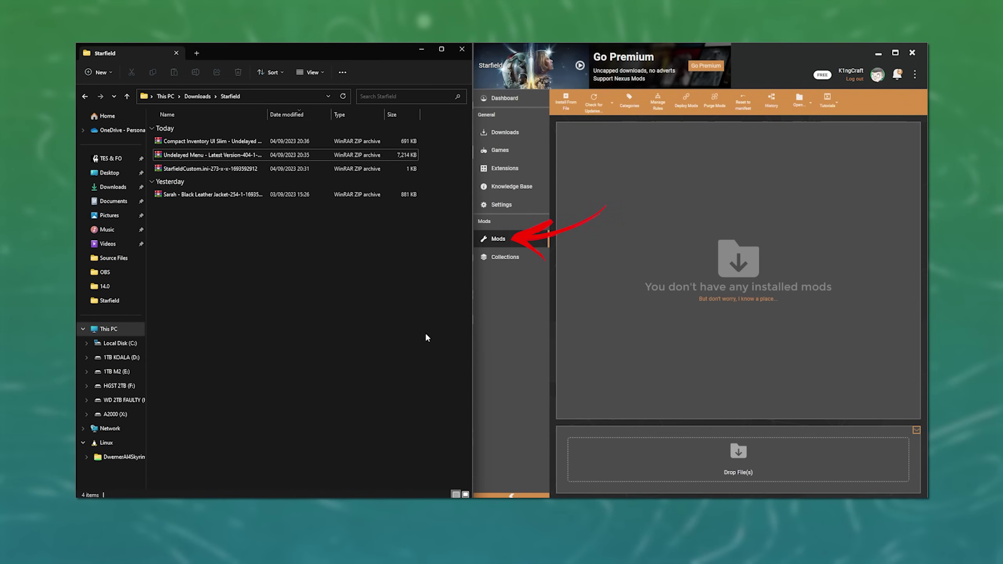
Fit the file list columns to their contents and add the Undelayed Menu - Latest Version archive to Vortex's mods
key("ctrl+KP_Add")
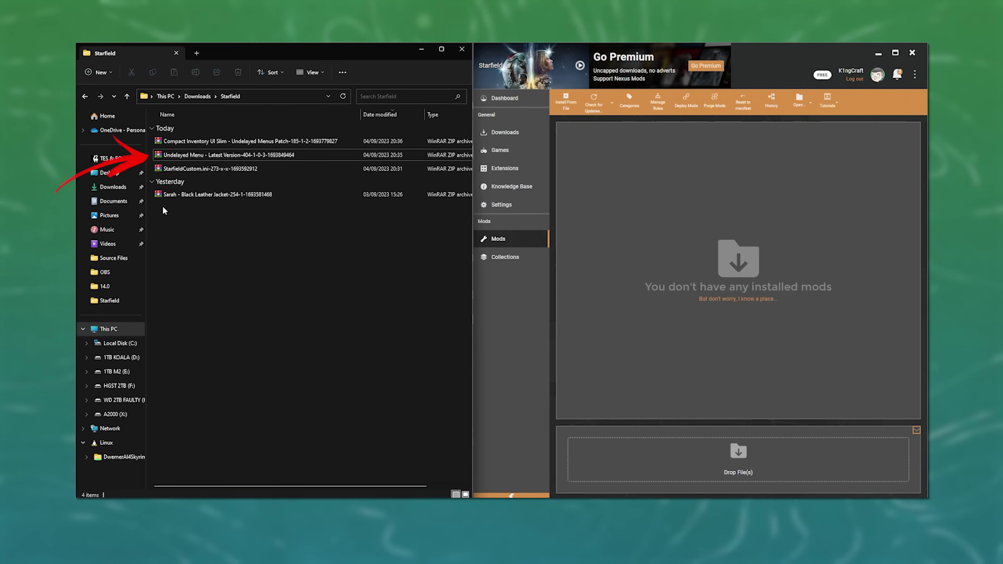
left_click_drag(160, 158, 753, 463)
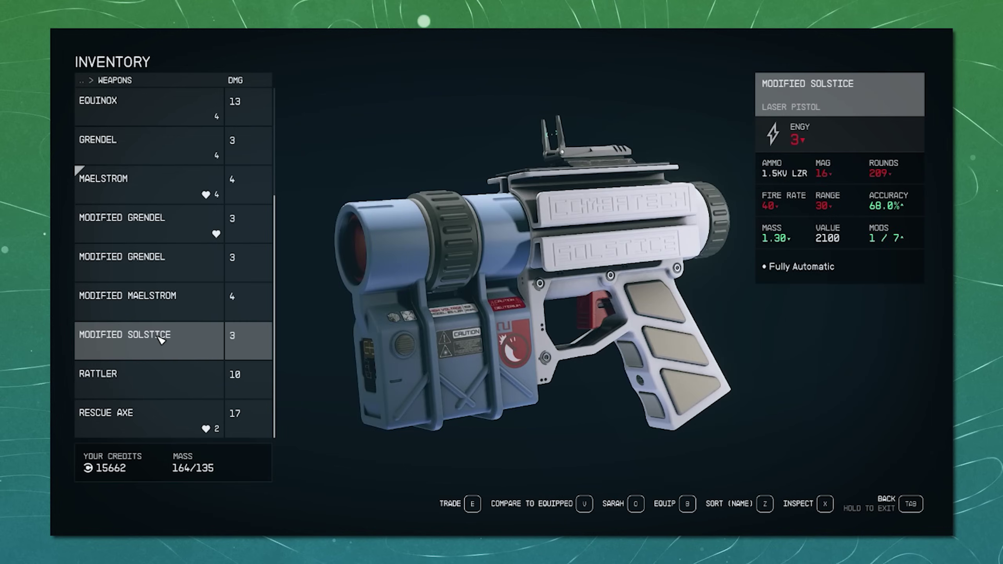
scroll(161, 340, "up", 4)
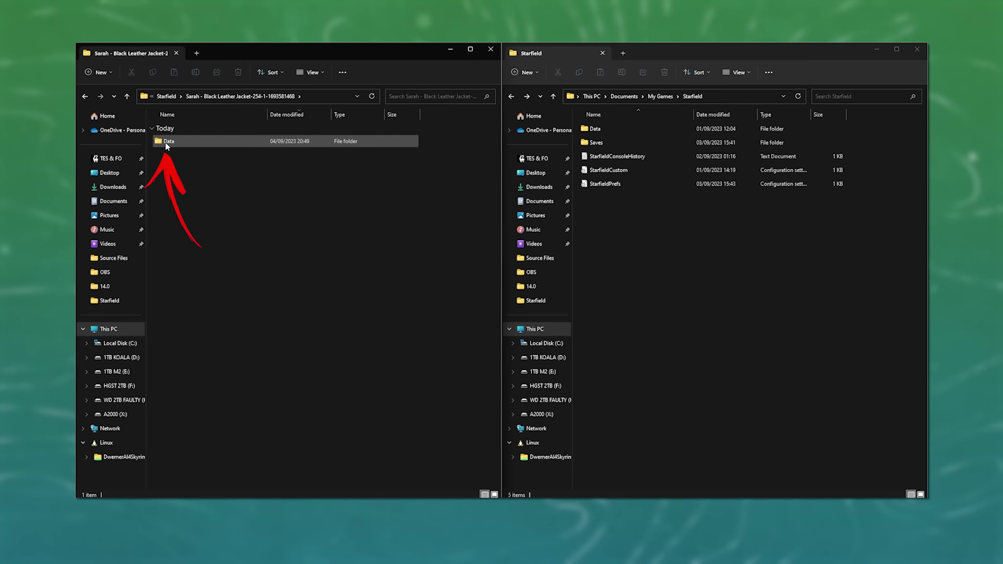
In File Explorer, move the Data folder of the extracted Sarah - Black Leather Jacket mod into Documents\My Games\Starfield
left_click_drag(166, 143, 656, 221)
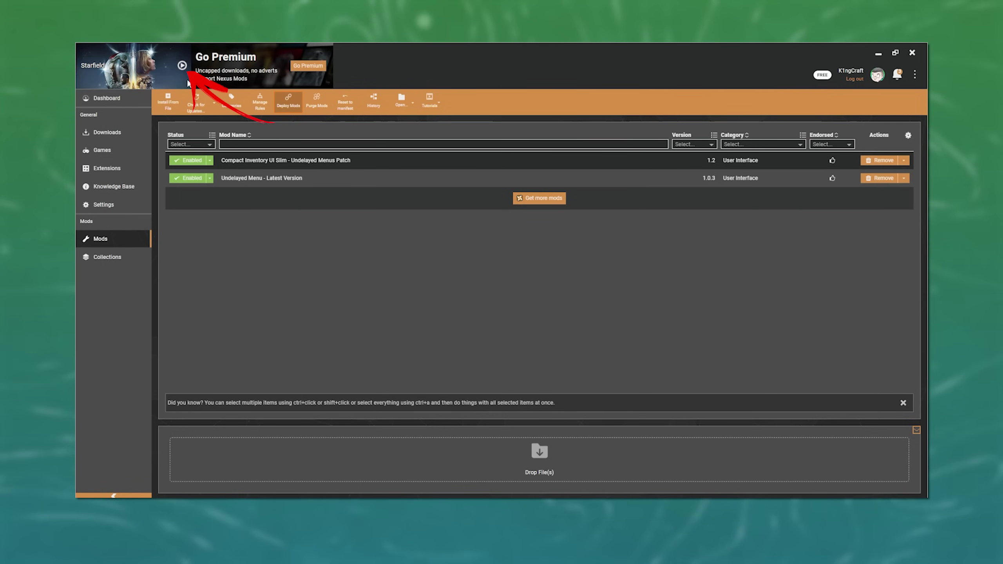
Launch Starfield from Vortex and choose to deploy the pending mod changes
left_click(183, 65)
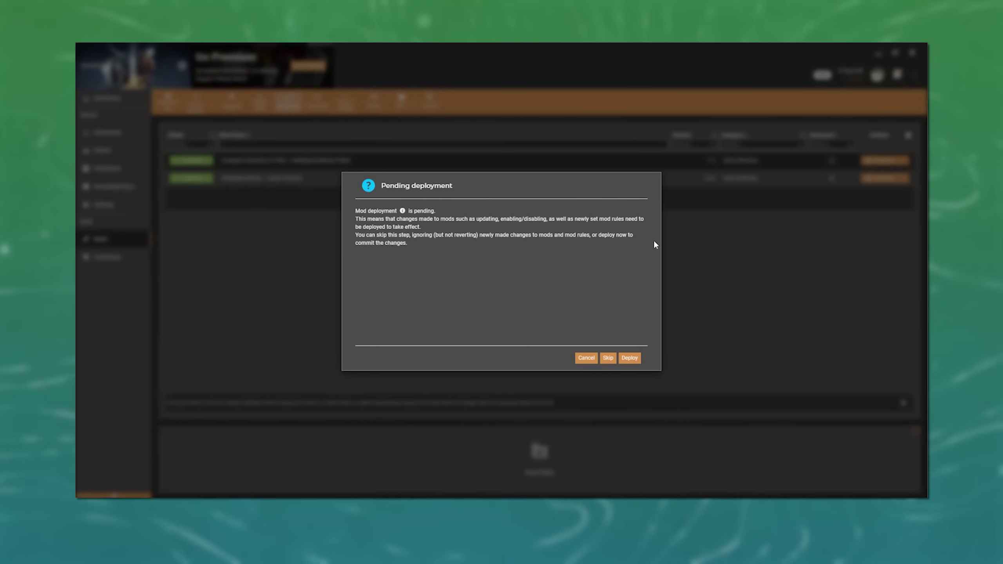
left_click(630, 358)
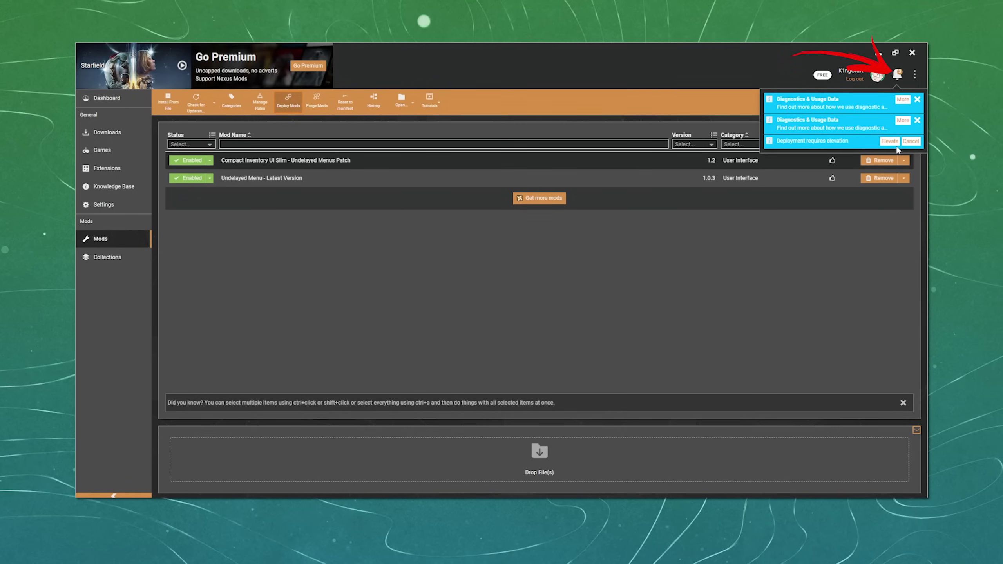